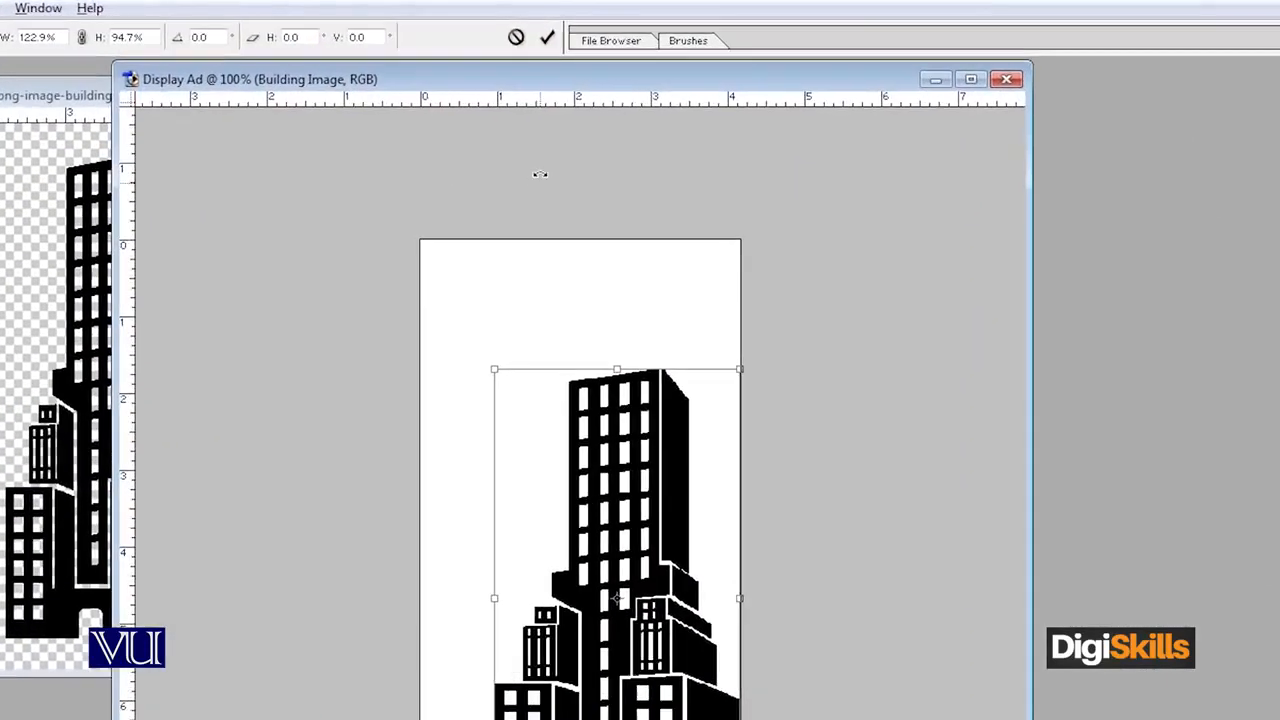
# Apply the building's pending transform and roll the document history back to the Paste state
pyautogui.click(547, 39)
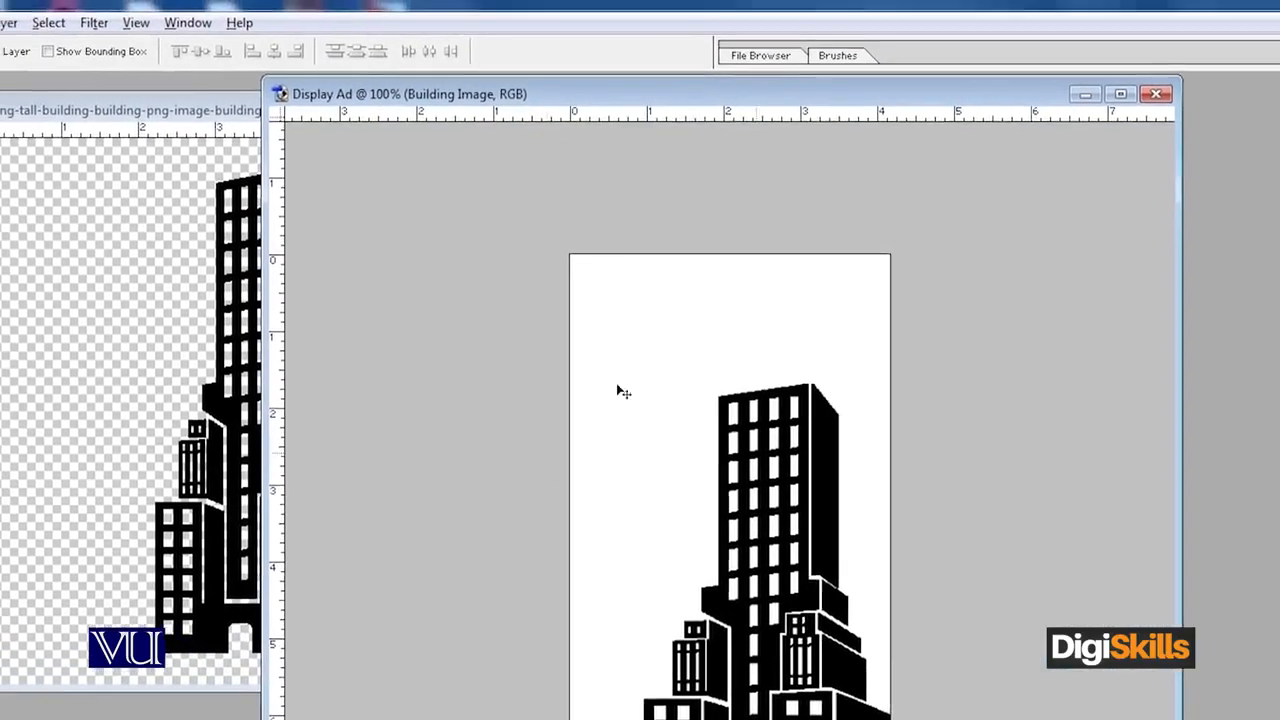
pyautogui.click(205, 25)
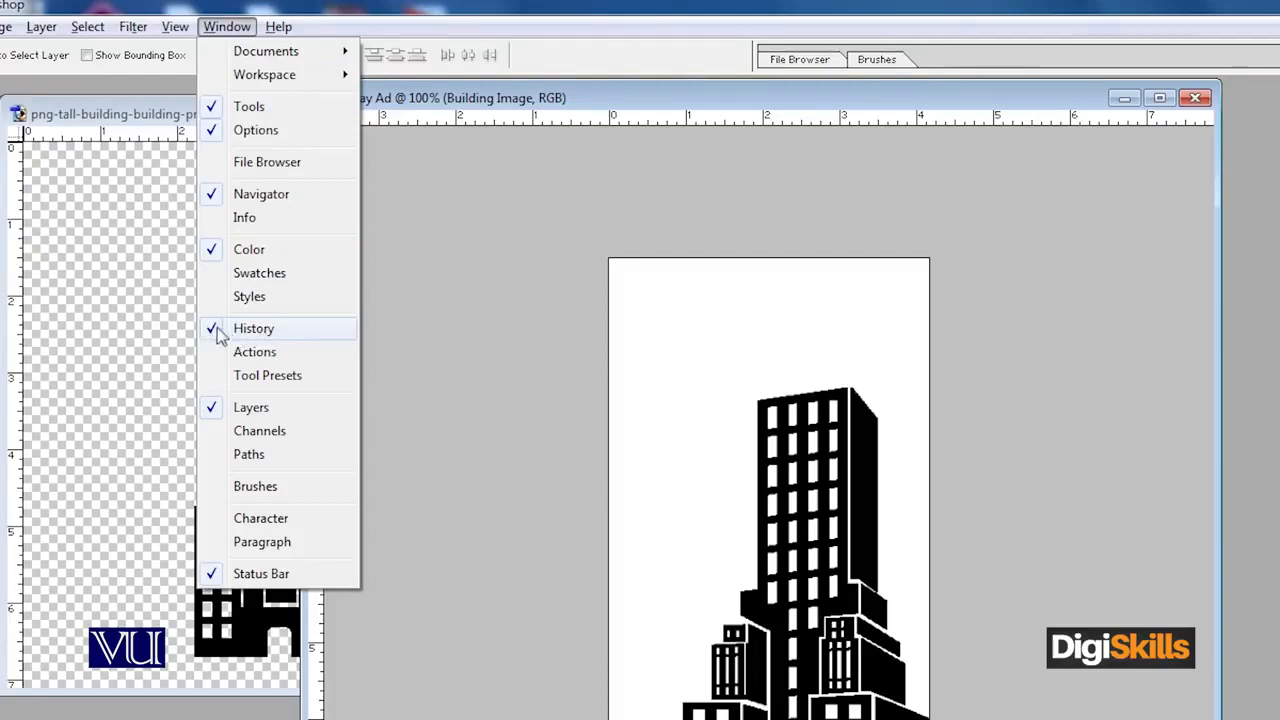
pyautogui.click(655, 381)
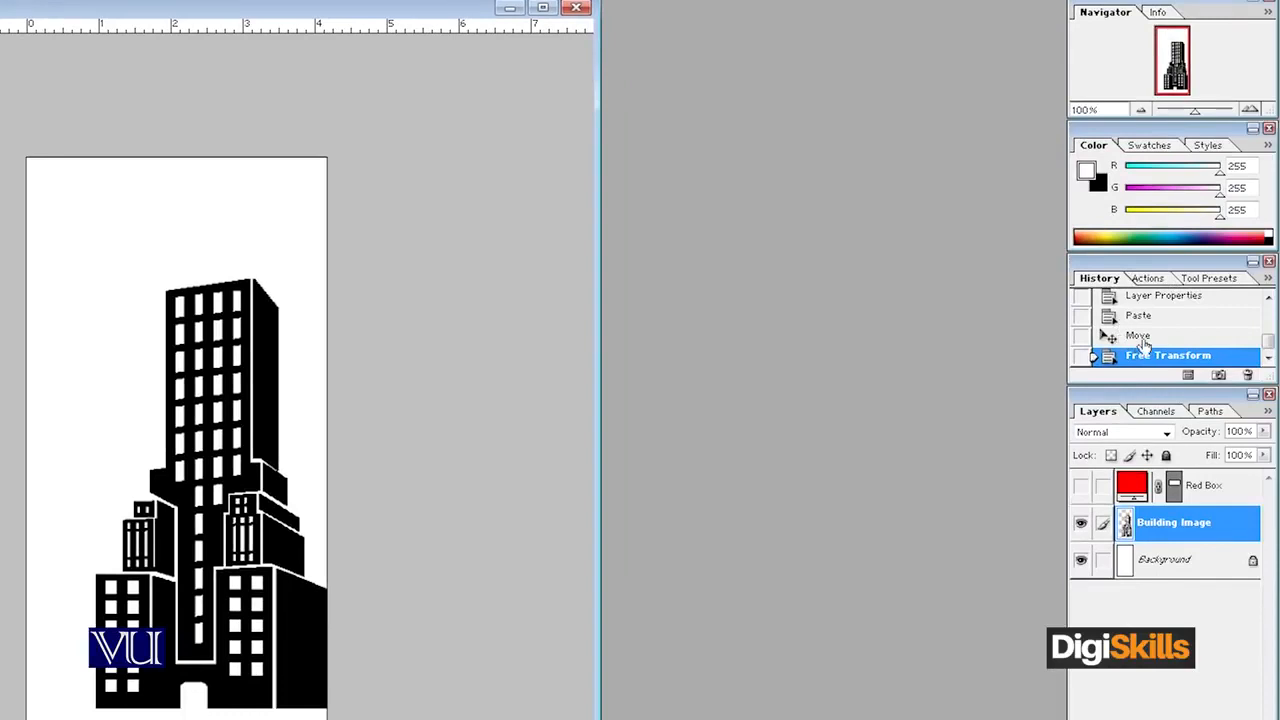
pyautogui.click(1140, 337)
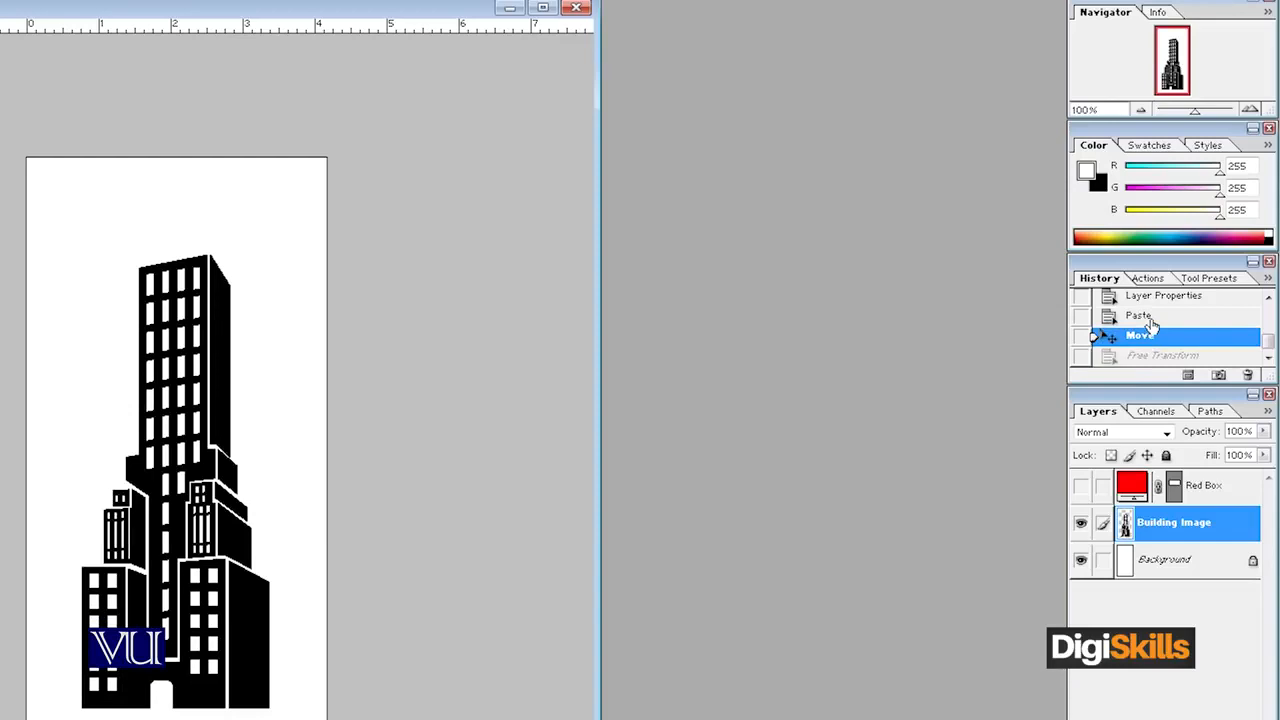
pyautogui.click(1151, 317)
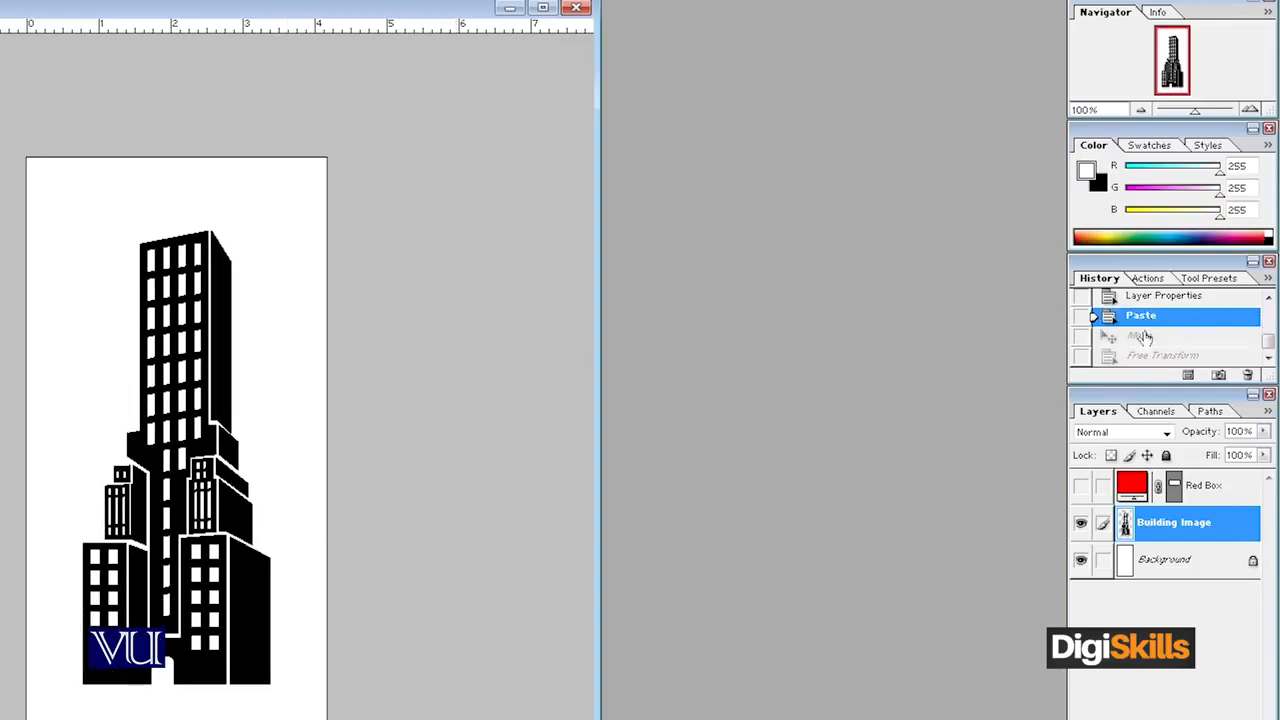
pyautogui.click(1186, 298)
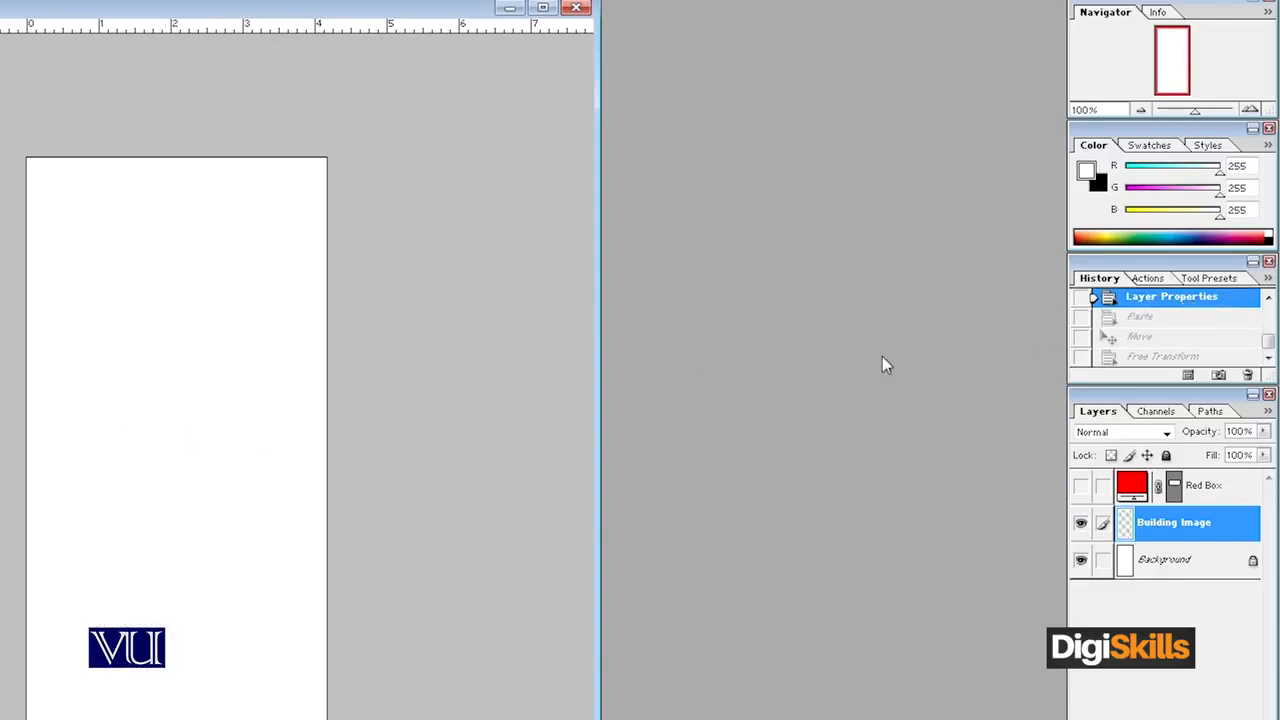
pyautogui.click(1152, 319)
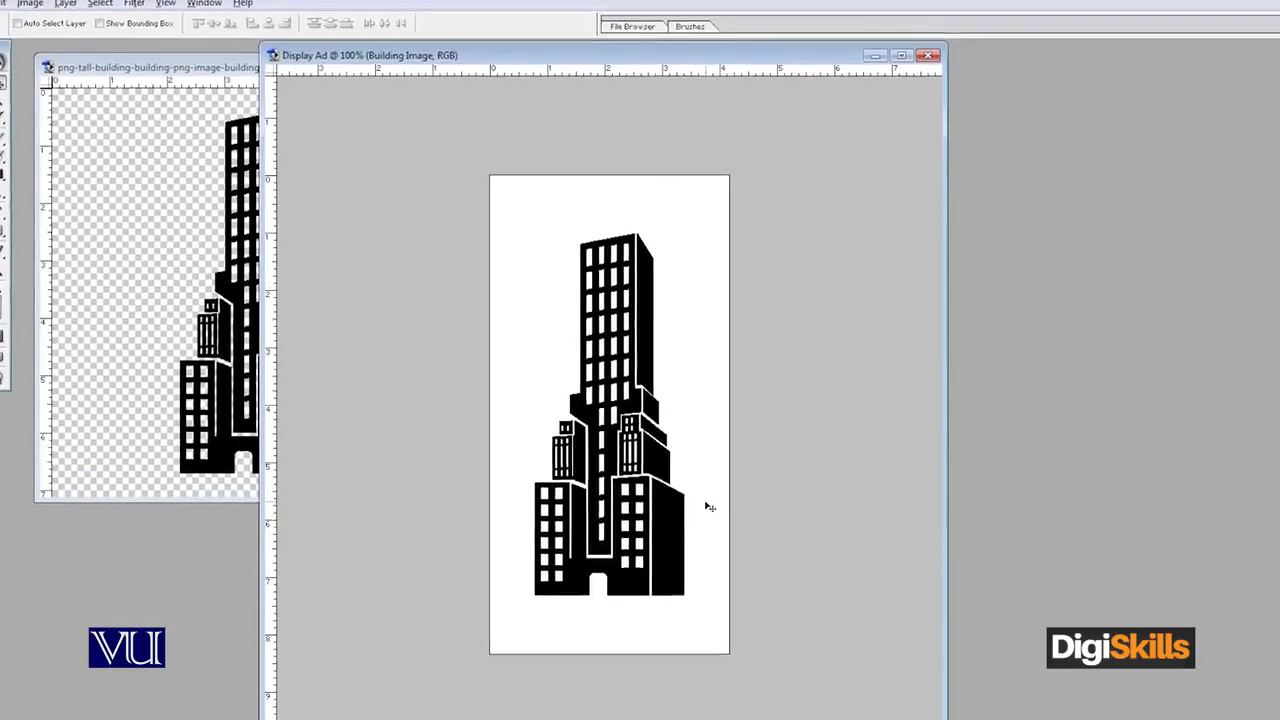
# Scale the pasted building proportionally to about 64.3% and move it into the lower-right corner of the ad canvas
pyautogui.hotkey('ctrl', 't')
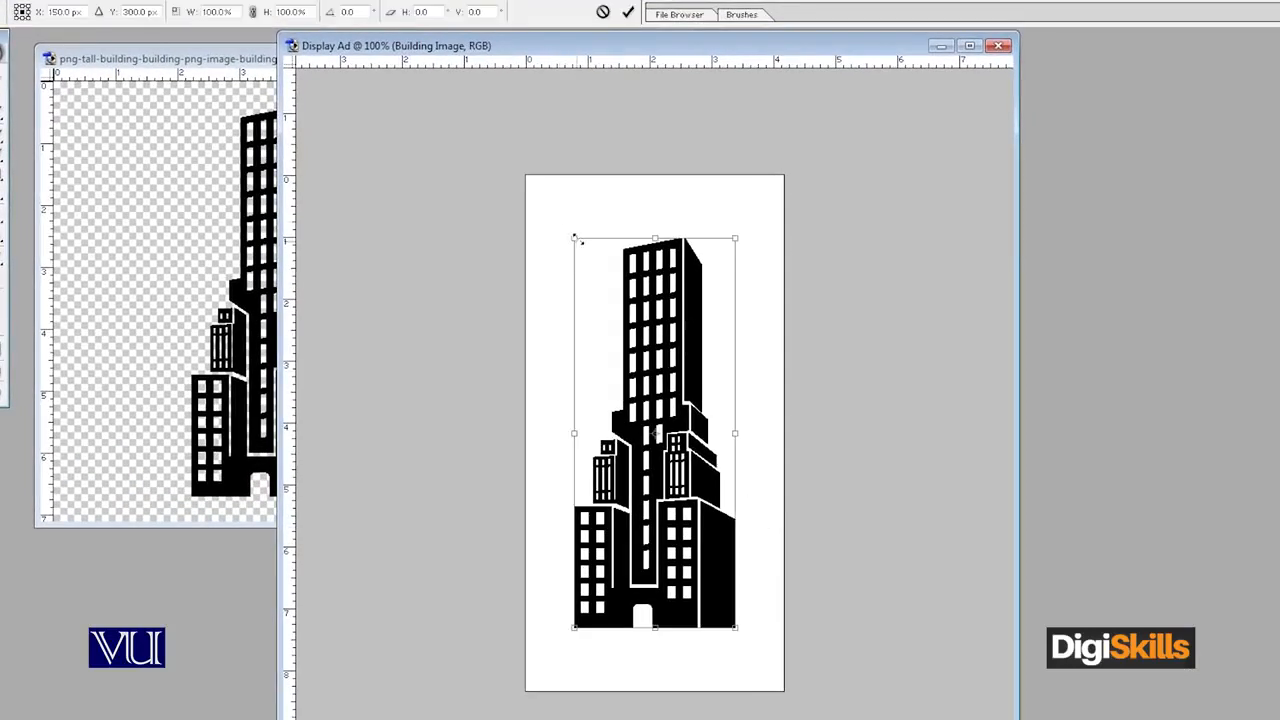
pyautogui.moveTo(576, 237); pyautogui.dragTo(642, 376)
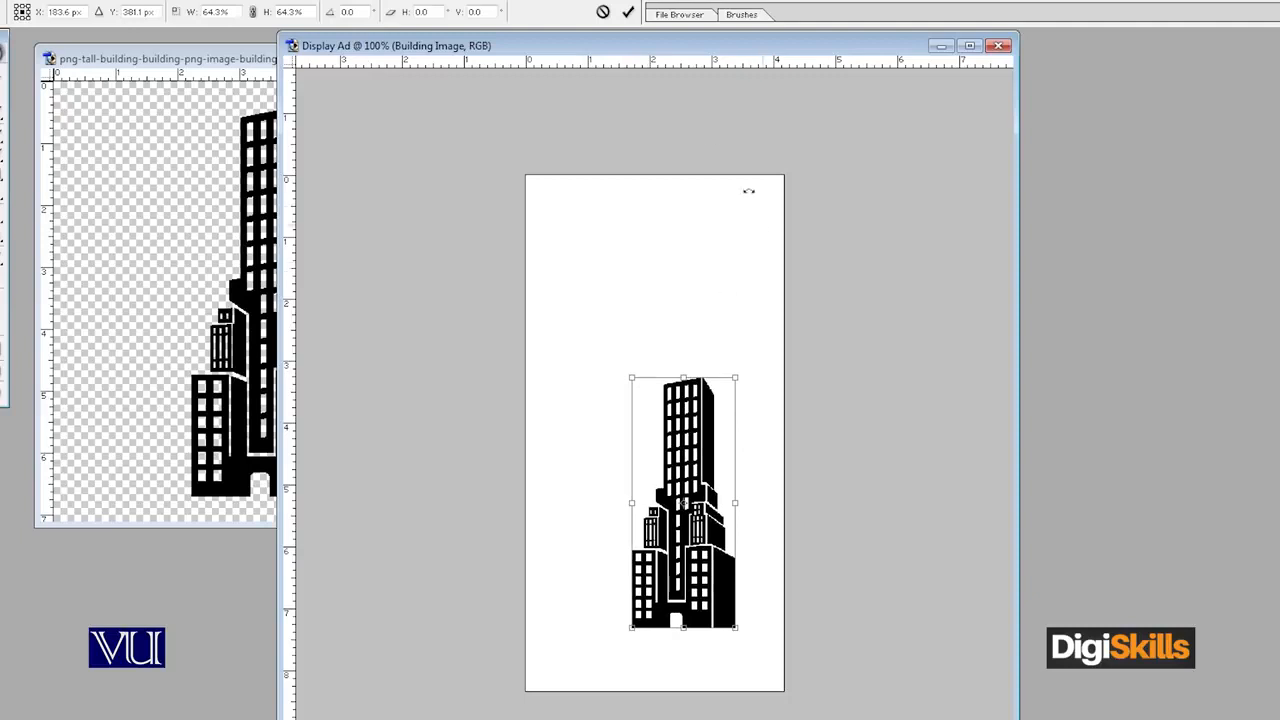
pyautogui.click(628, 12)
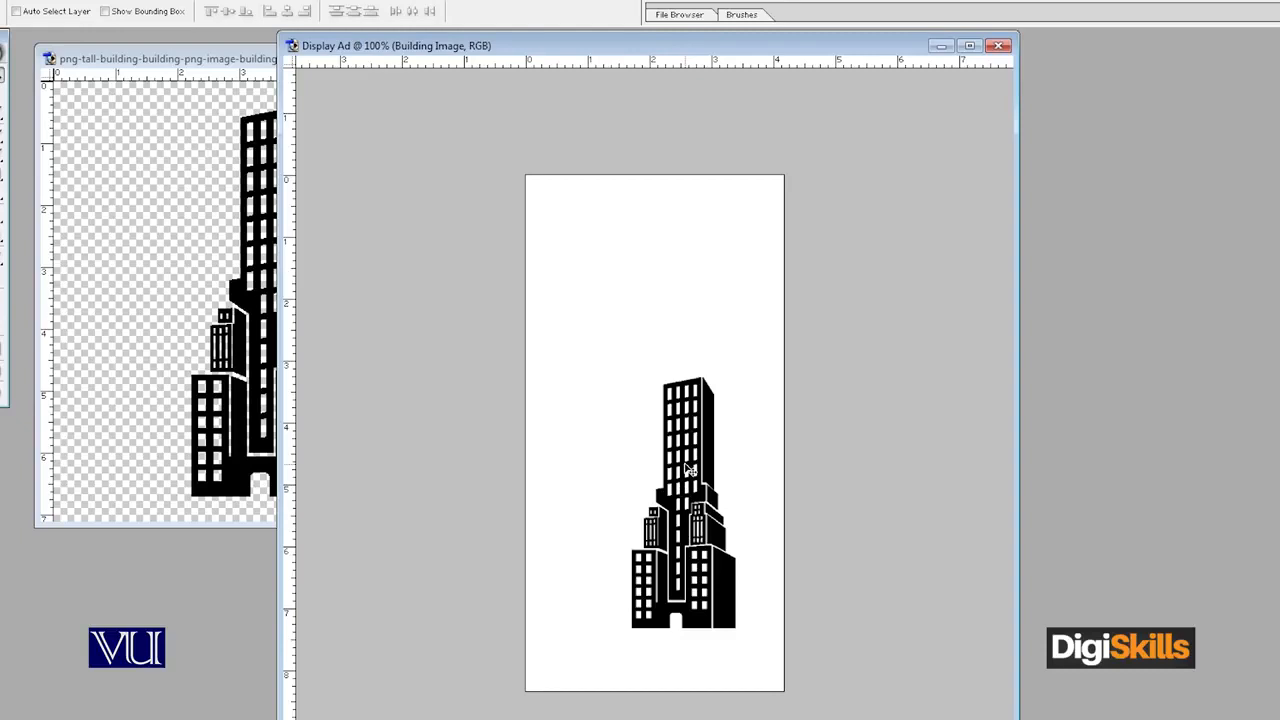
pyautogui.moveTo(688, 468); pyautogui.dragTo(728, 526)
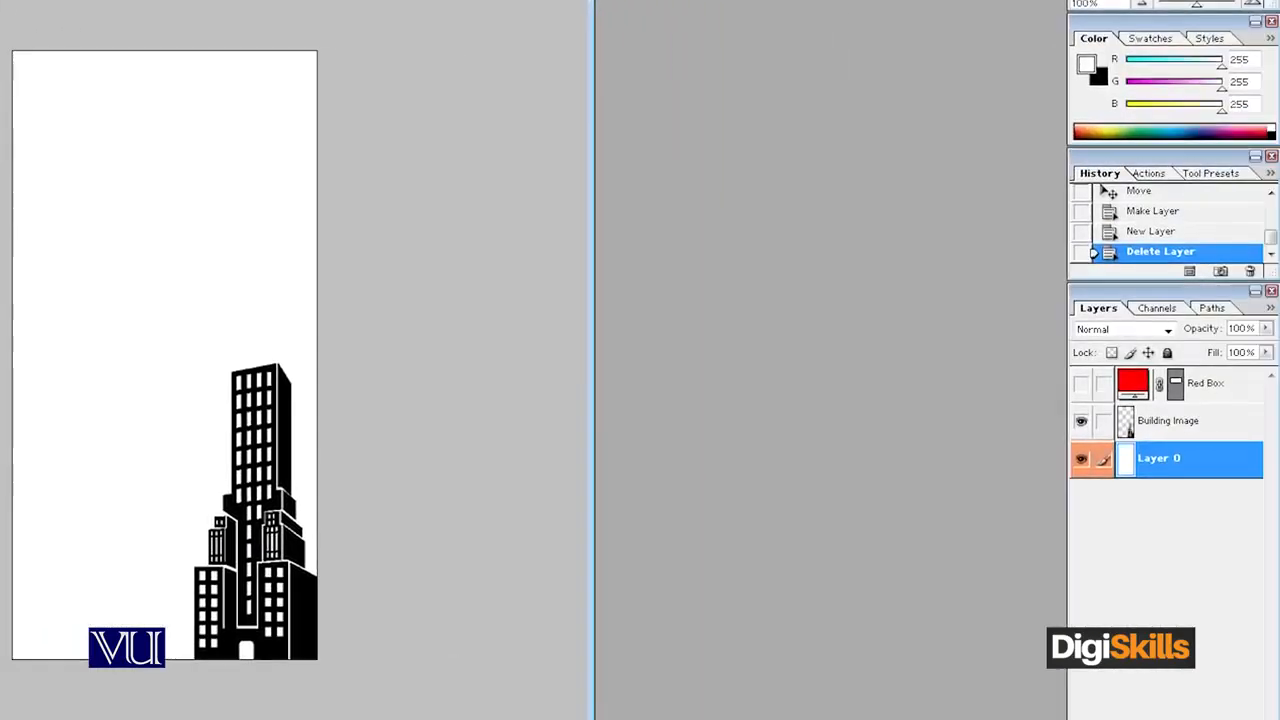
# Add a new layer directly above Layer 0 and name it Background
pyautogui.click(1221, 716)
pyautogui.doubleClick(1157, 458)
pyautogui.write('Background')
pyautogui.press('Return')
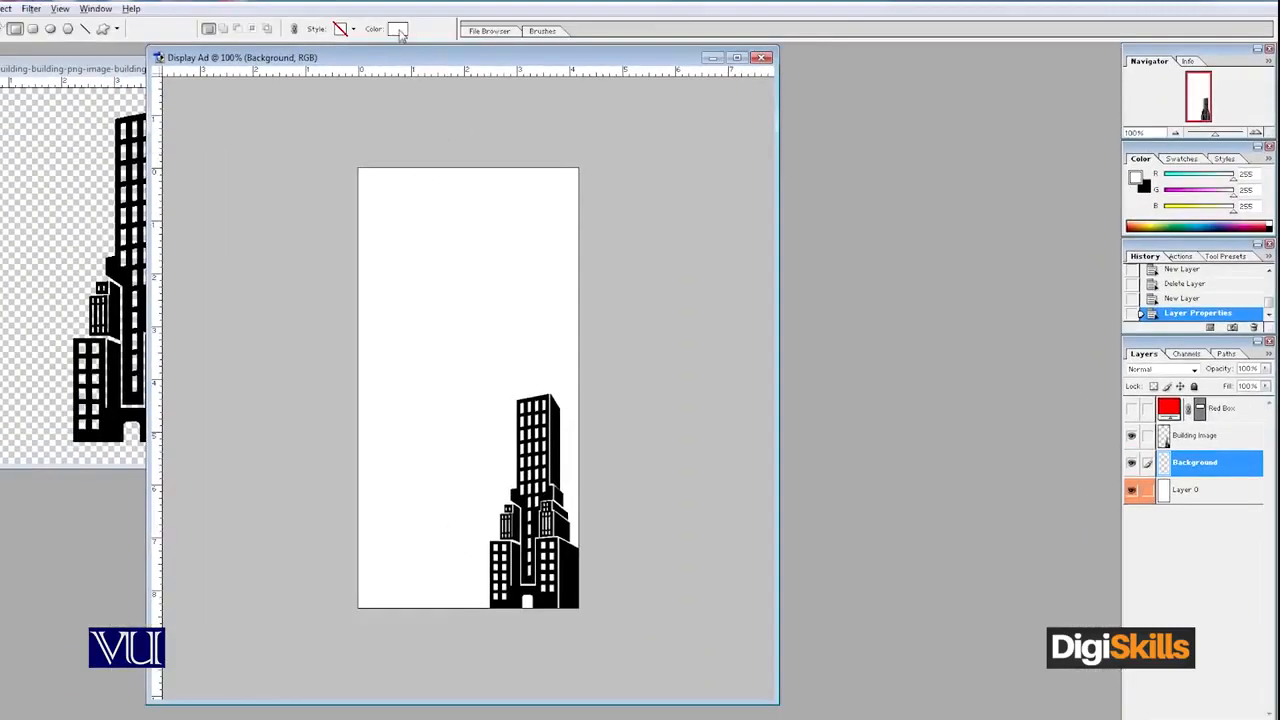
# Draw a rectangle filled with green 00FF7E over the entire canvas on the Background layer
pyautogui.click(398, 30)
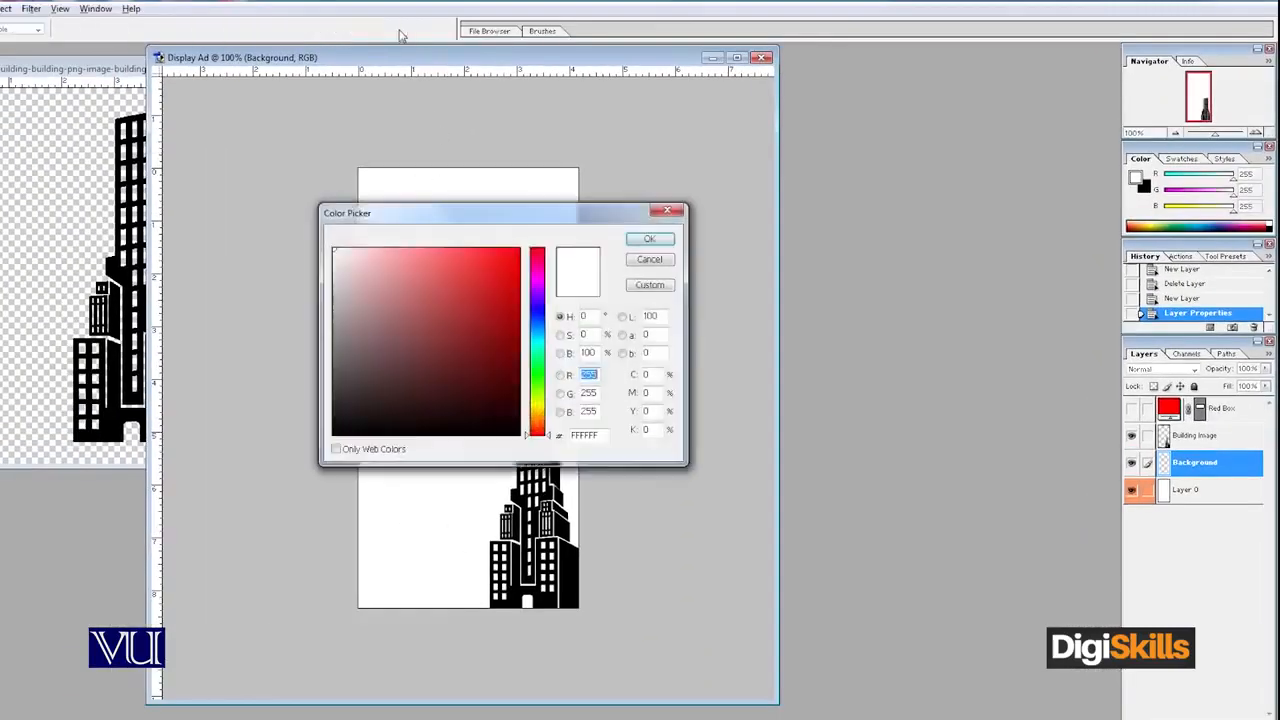
pyautogui.moveTo(540, 350); pyautogui.dragTo(547, 357)
pyautogui.click(519, 250)
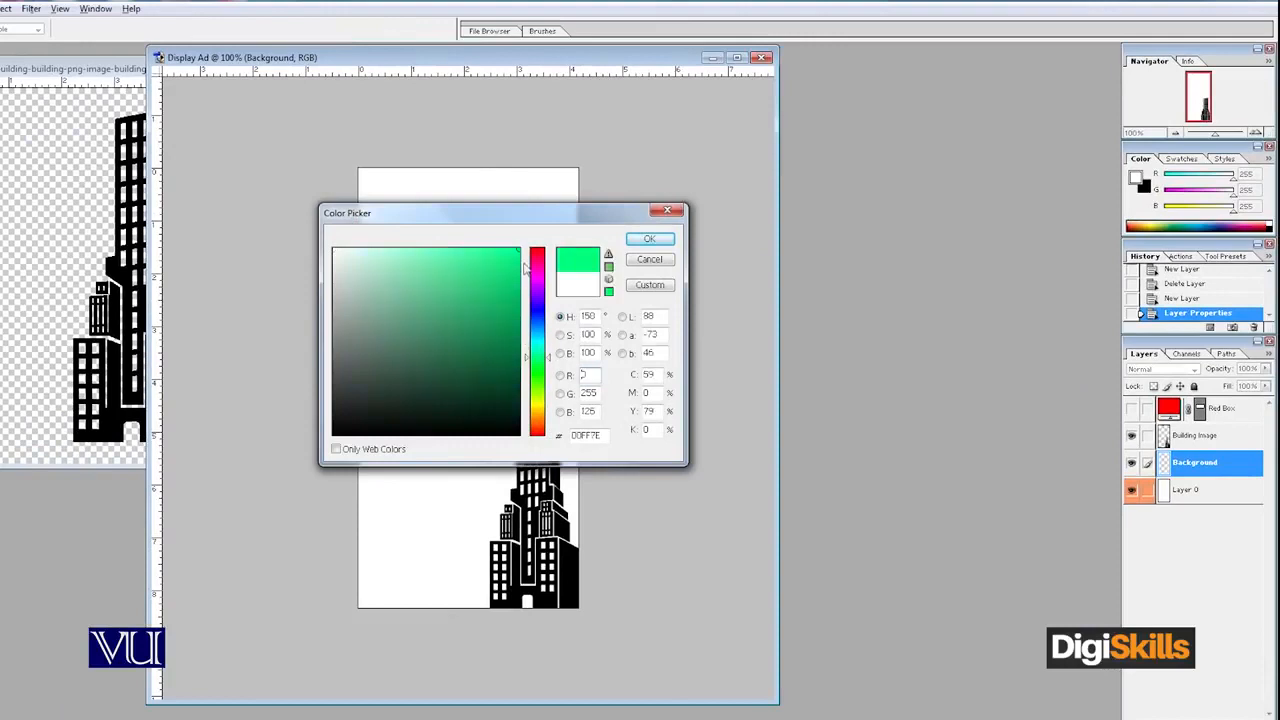
pyautogui.click(649, 240)
pyautogui.moveTo(355, 165); pyautogui.dragTo(586, 619)
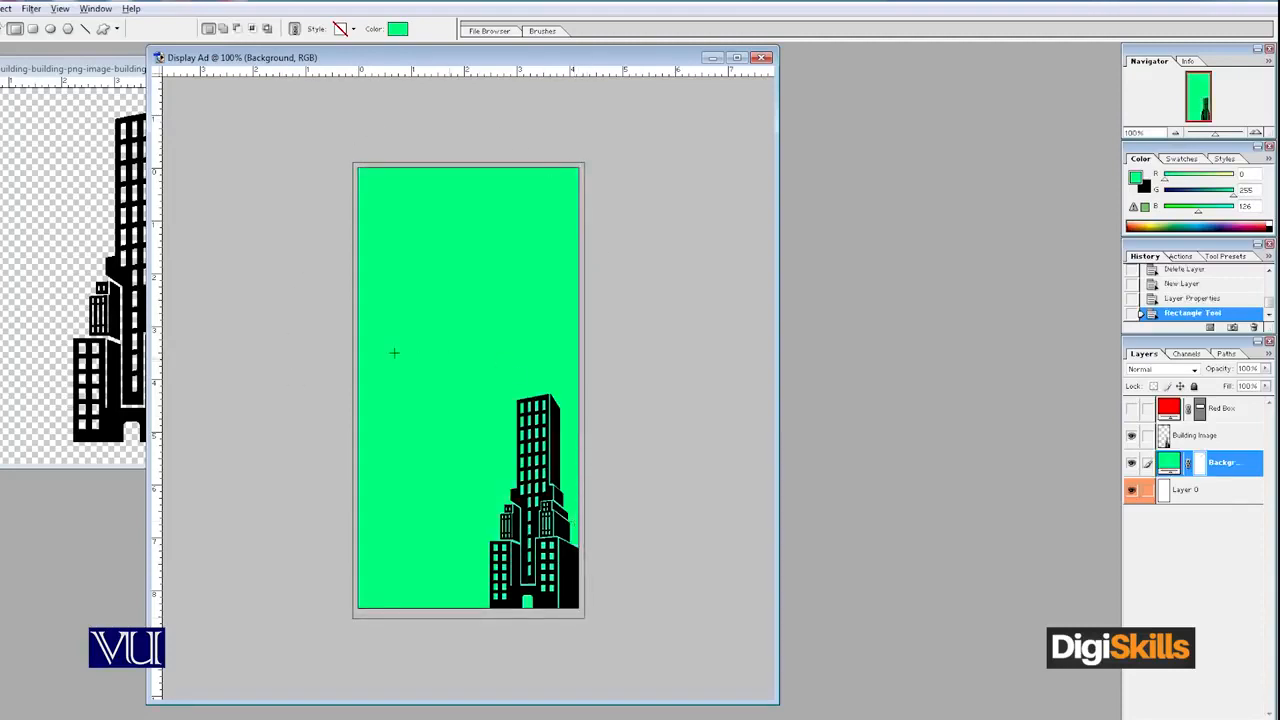
pyautogui.press('v')
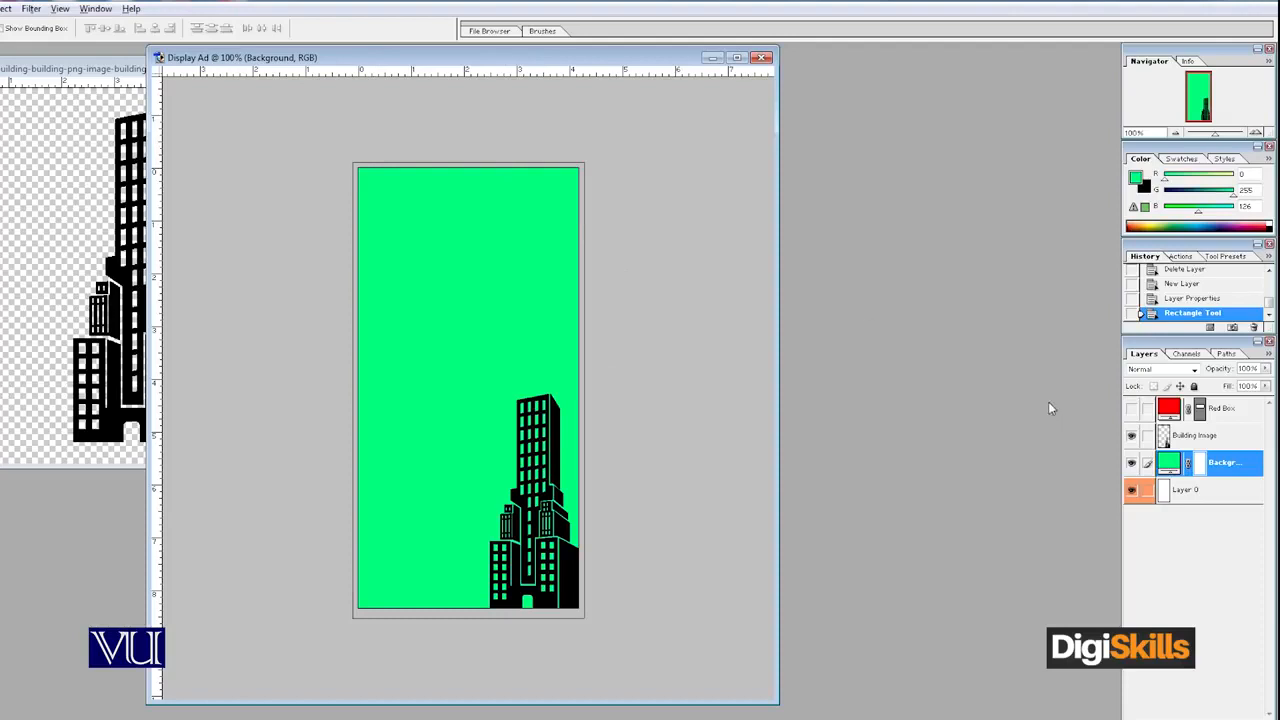
# Move the Background layer above the Building Image layer and back beneath it
pyautogui.click(1206, 441)
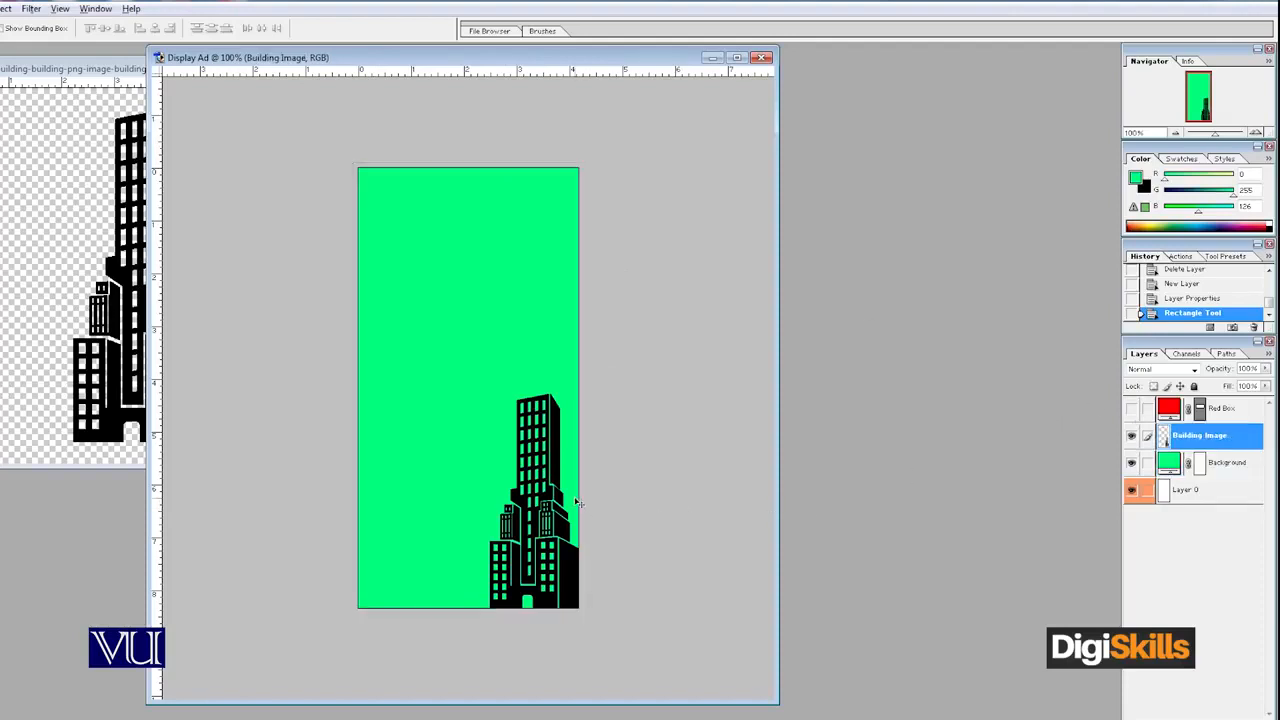
pyautogui.moveTo(1224, 466); pyautogui.dragTo(1191, 410)
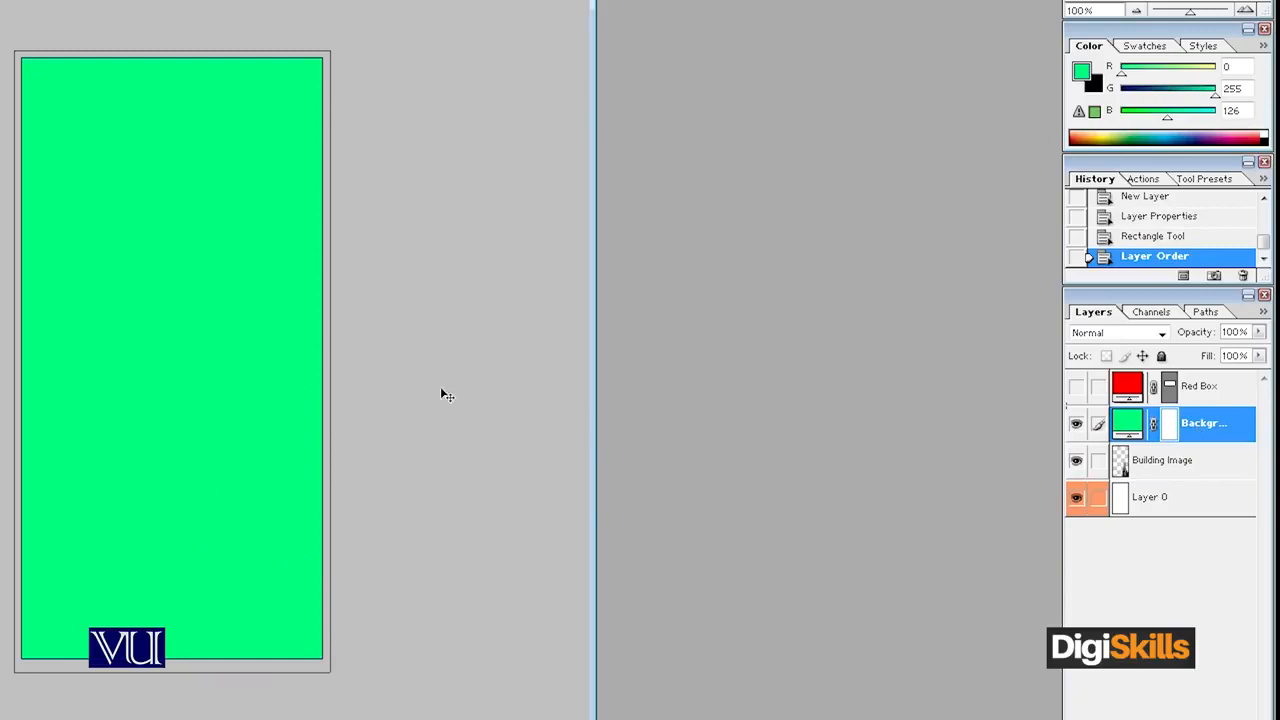
pyautogui.moveTo(1228, 435); pyautogui.dragTo(1220, 479)
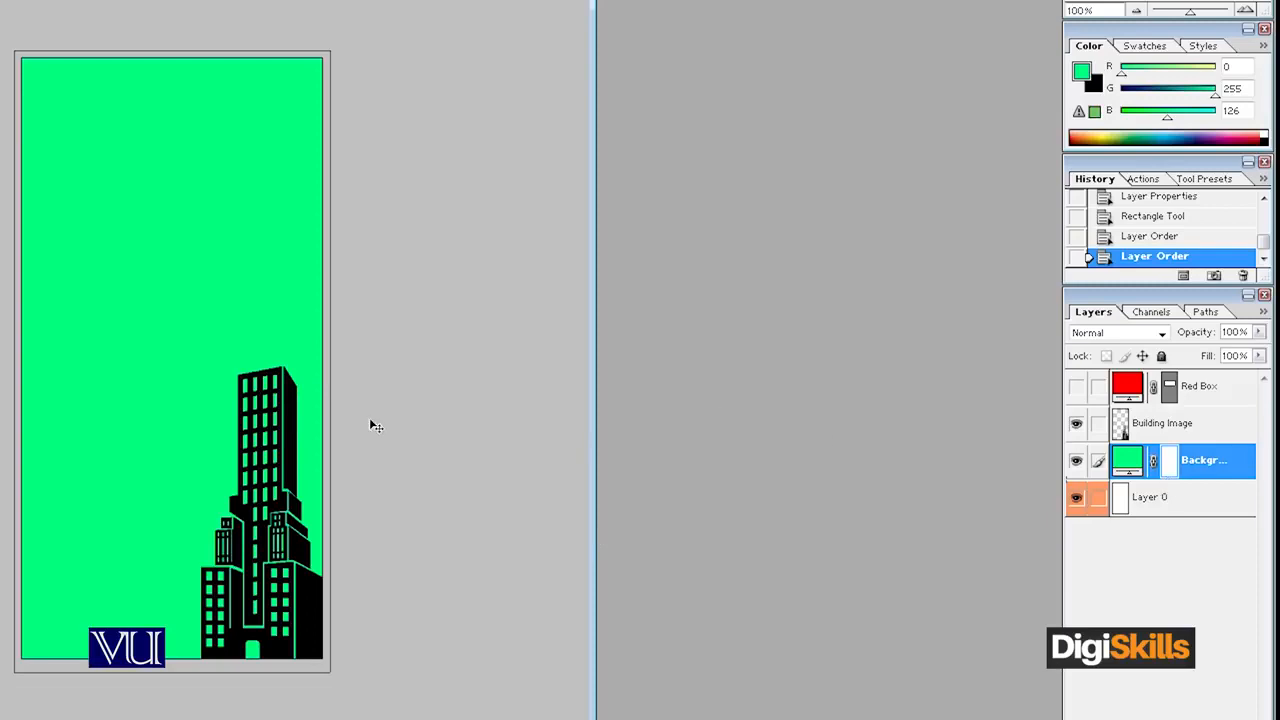
# Add the text "Building" in black on a layer above Building Image and place it centrally in the canvas's upper half
pyautogui.click(1190, 433)
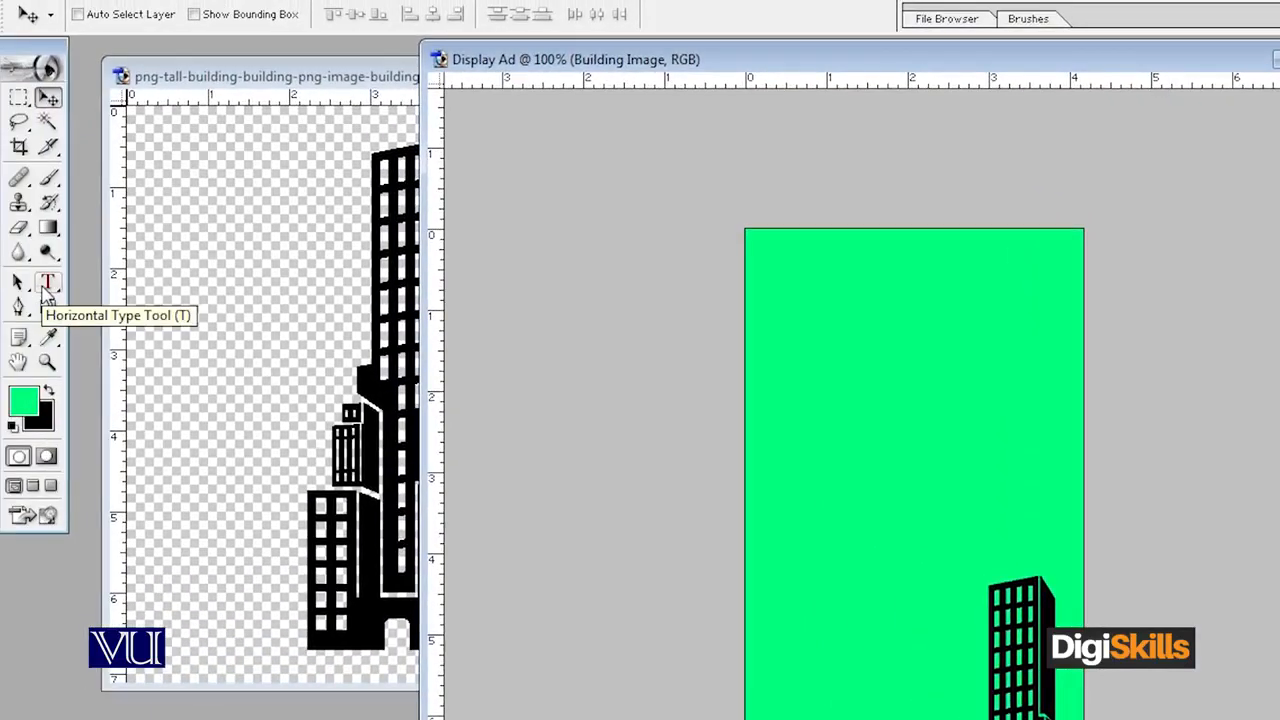
pyautogui.click(45, 286)
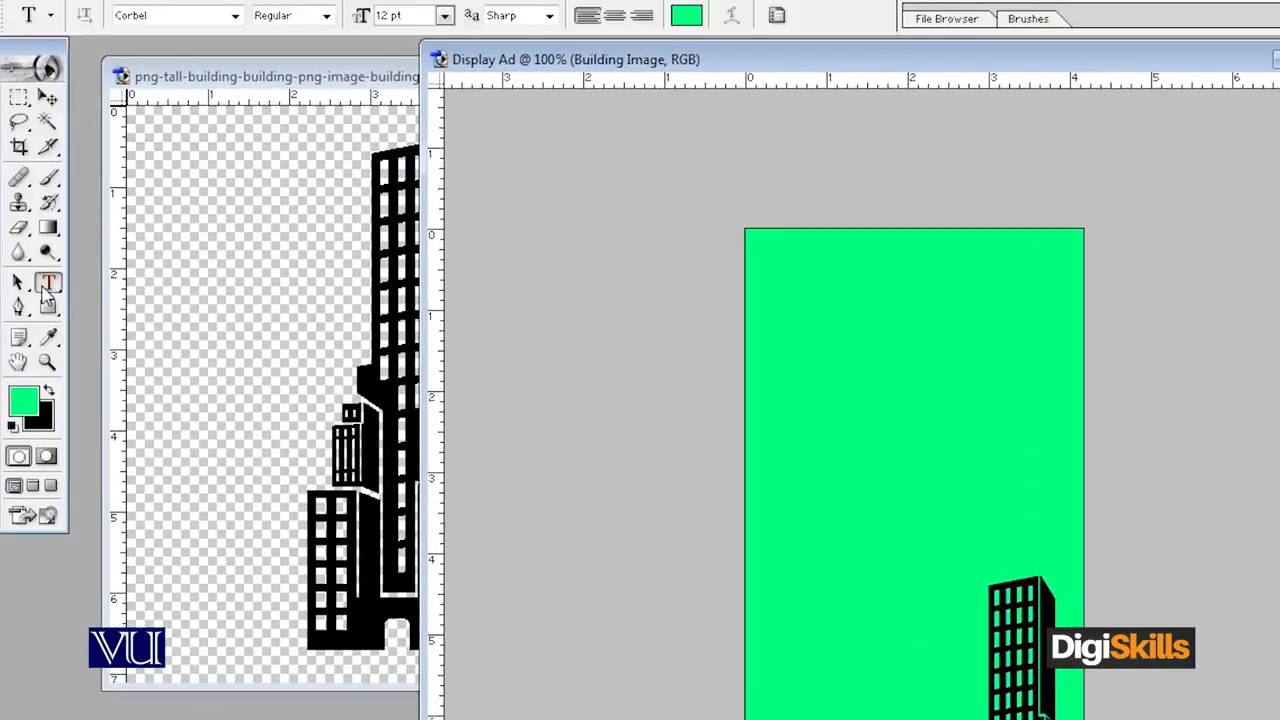
pyautogui.click(686, 16)
pyautogui.moveTo(928, 443)
pyautogui.mouseDown()
pyautogui.moveTo(966, 494)
pyautogui.moveTo(992, 638)
pyautogui.mouseUp()
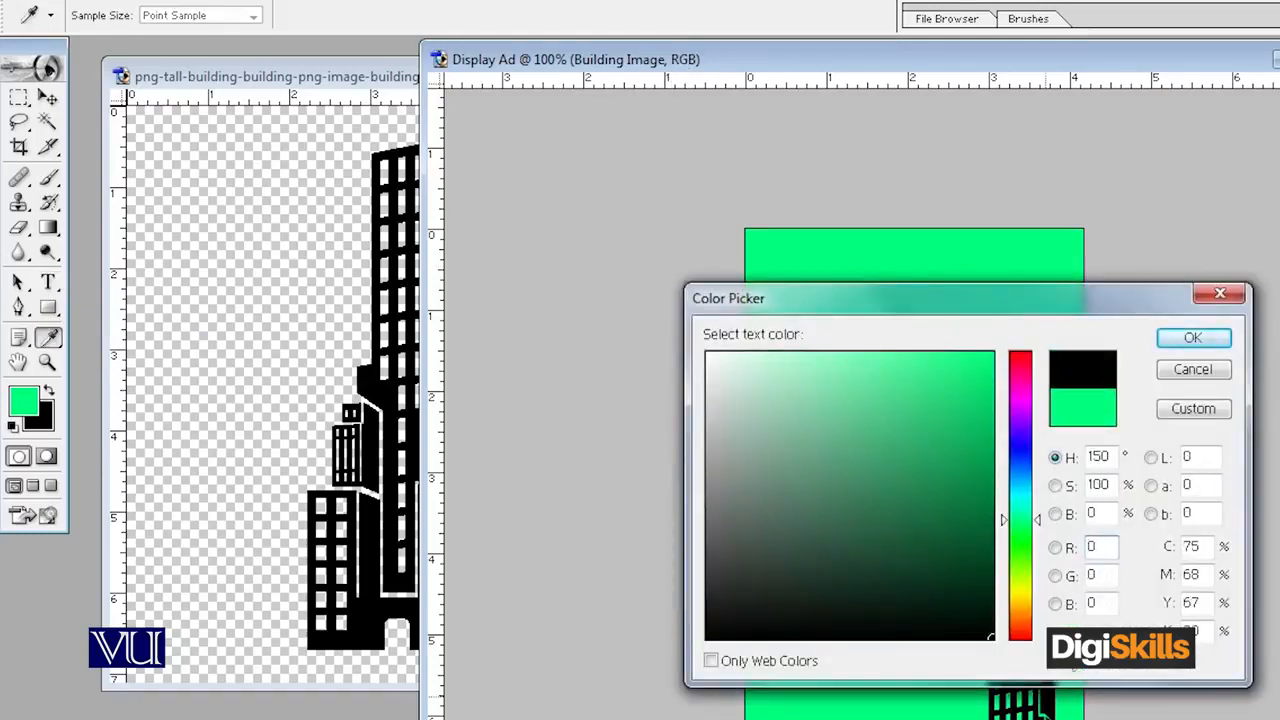
pyautogui.click(1195, 337)
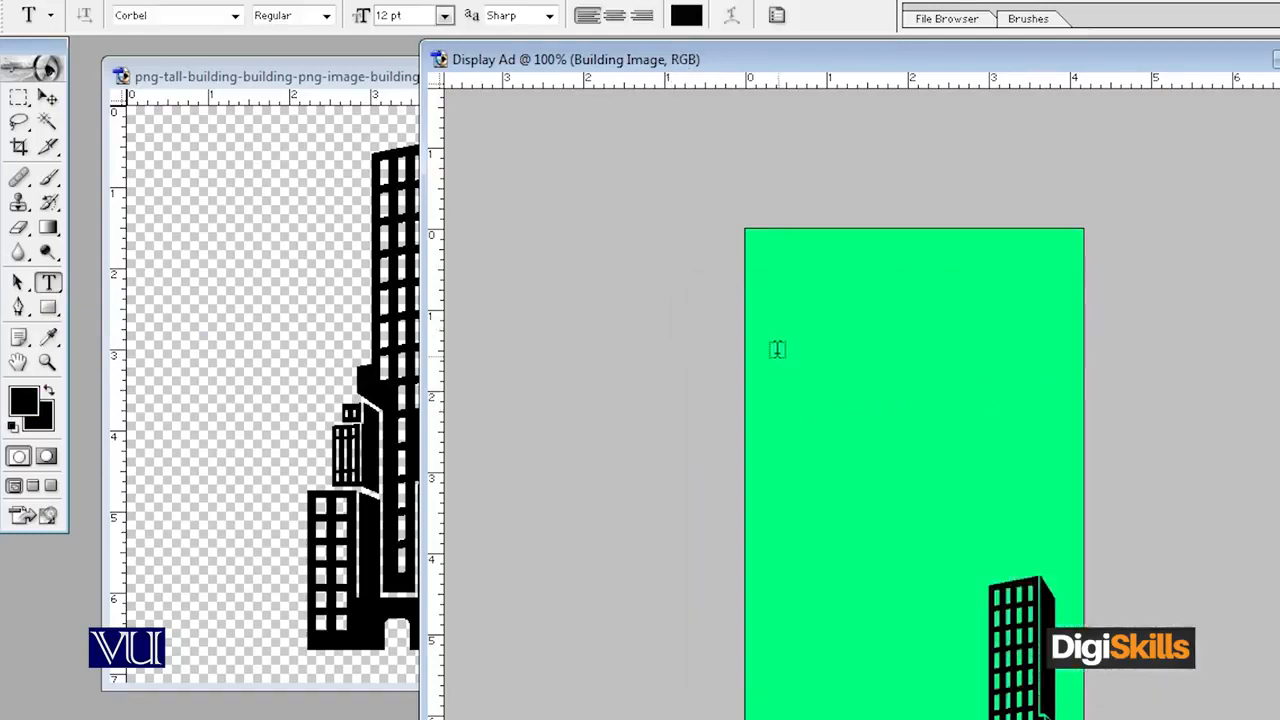
pyautogui.click(818, 350)
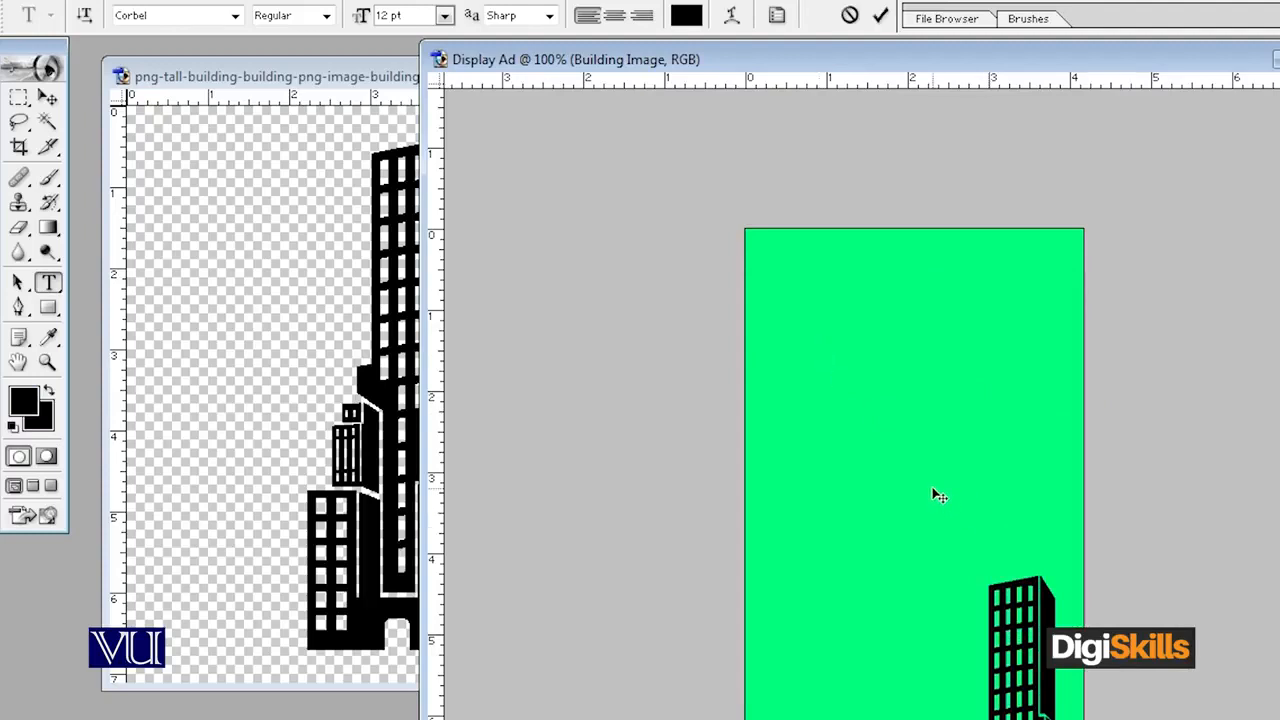
pyautogui.write('Building')
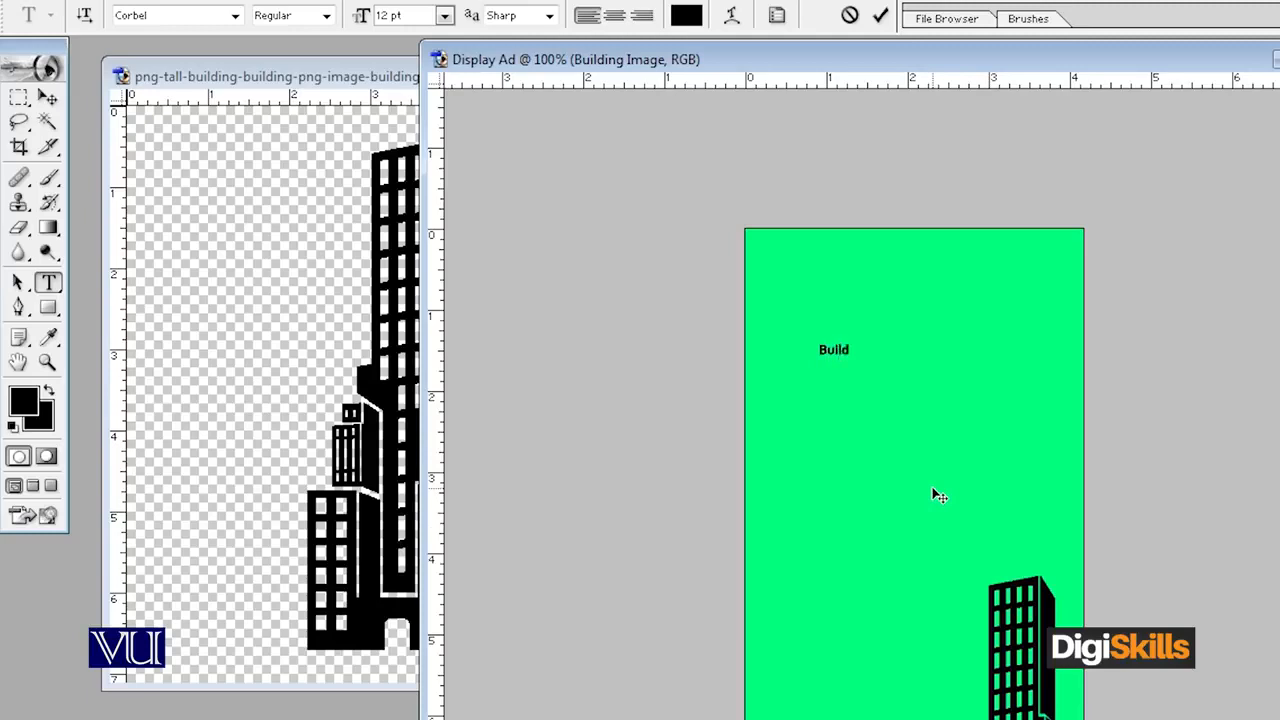
pyautogui.click(880, 20)
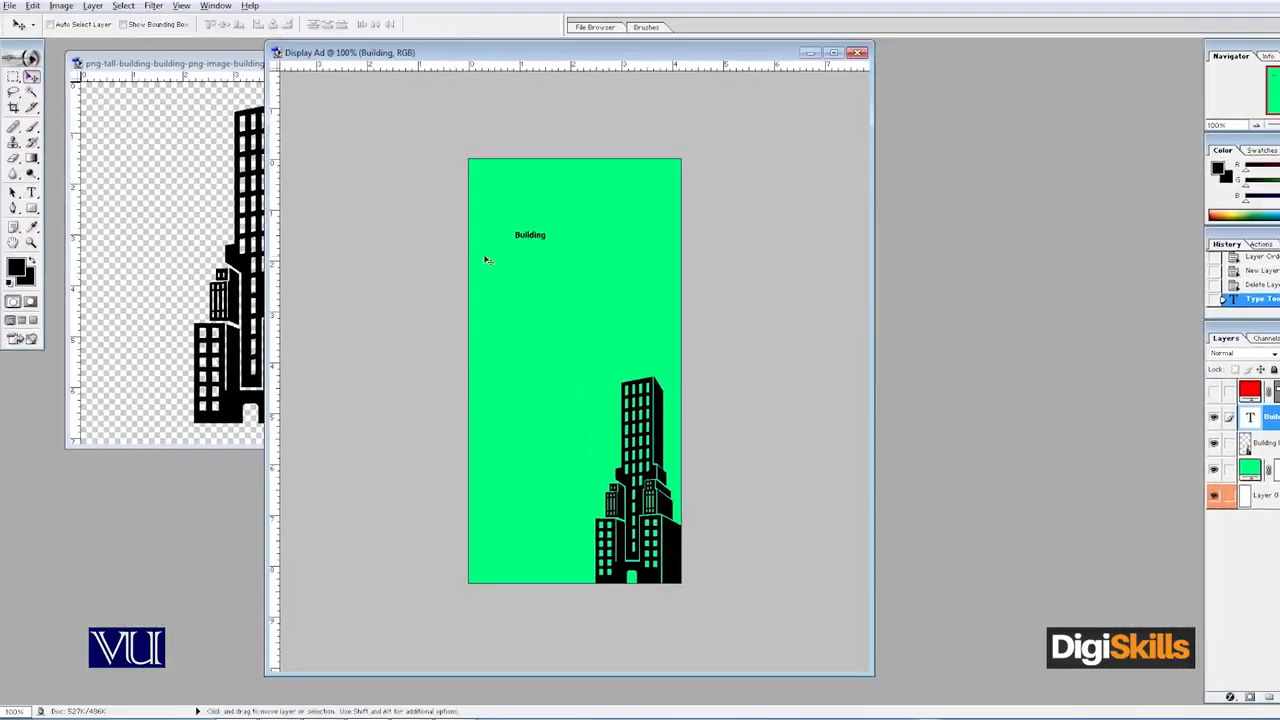
pyautogui.moveTo(534, 243); pyautogui.dragTo(578, 282)
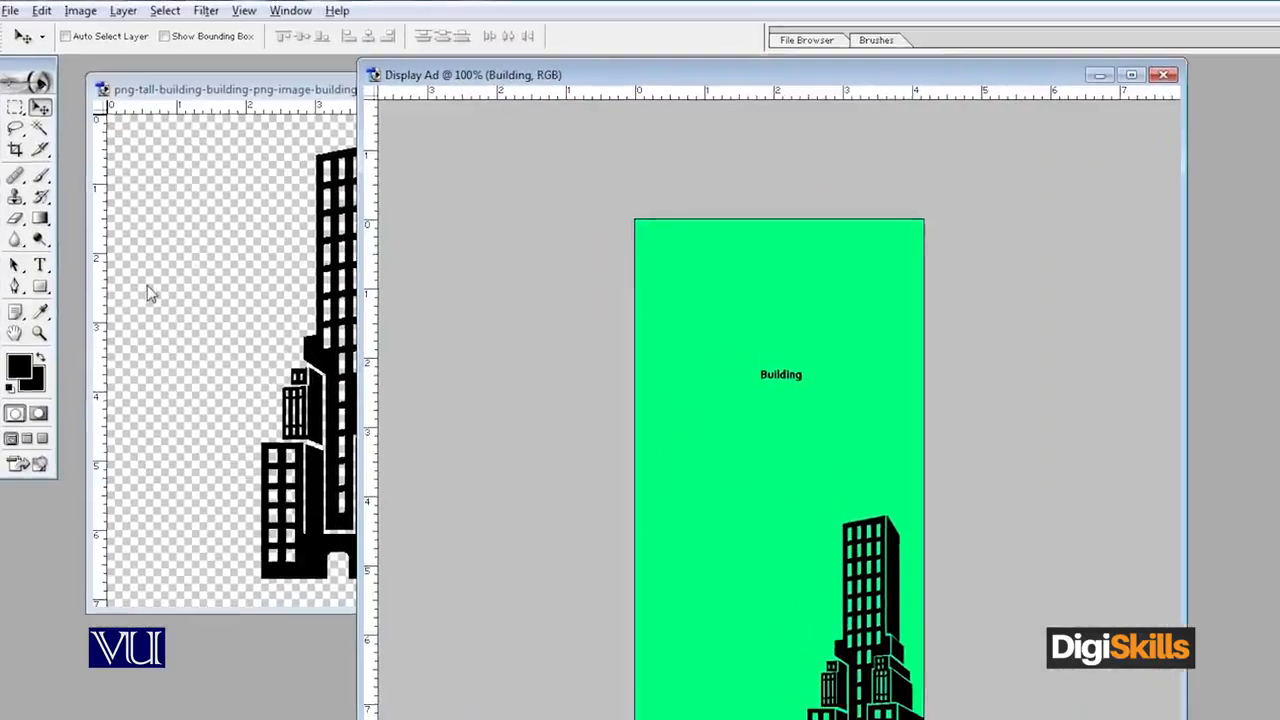
# Change the "Building" text to the Courier (T1) font at 24 pt
pyautogui.click(40, 274)
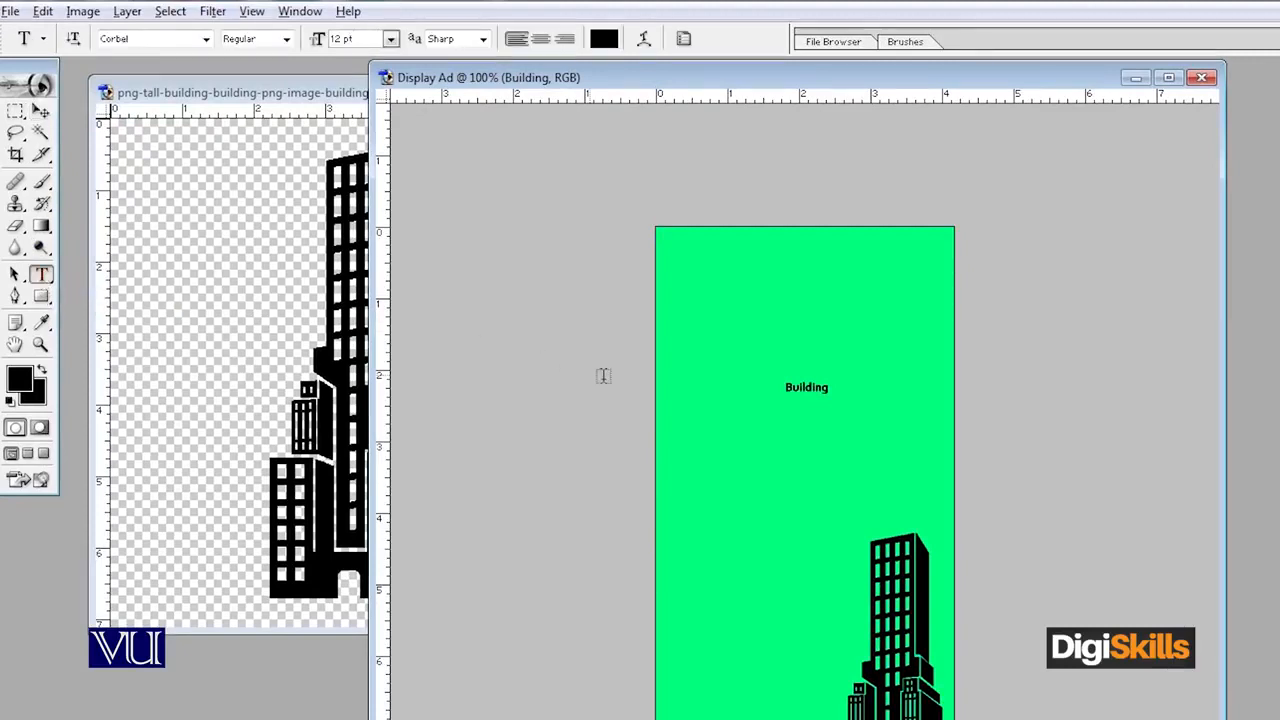
pyautogui.click(801, 387)
pyautogui.moveTo(787, 387); pyautogui.dragTo(858, 393)
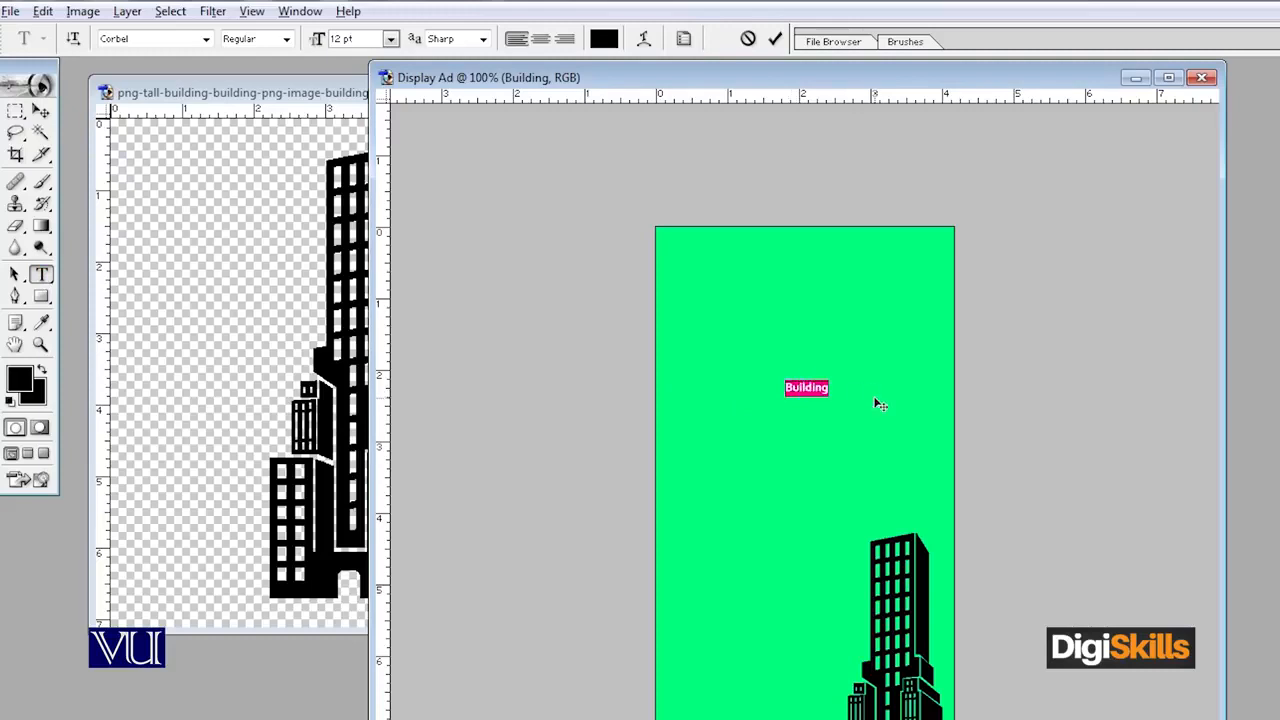
pyautogui.click(206, 39)
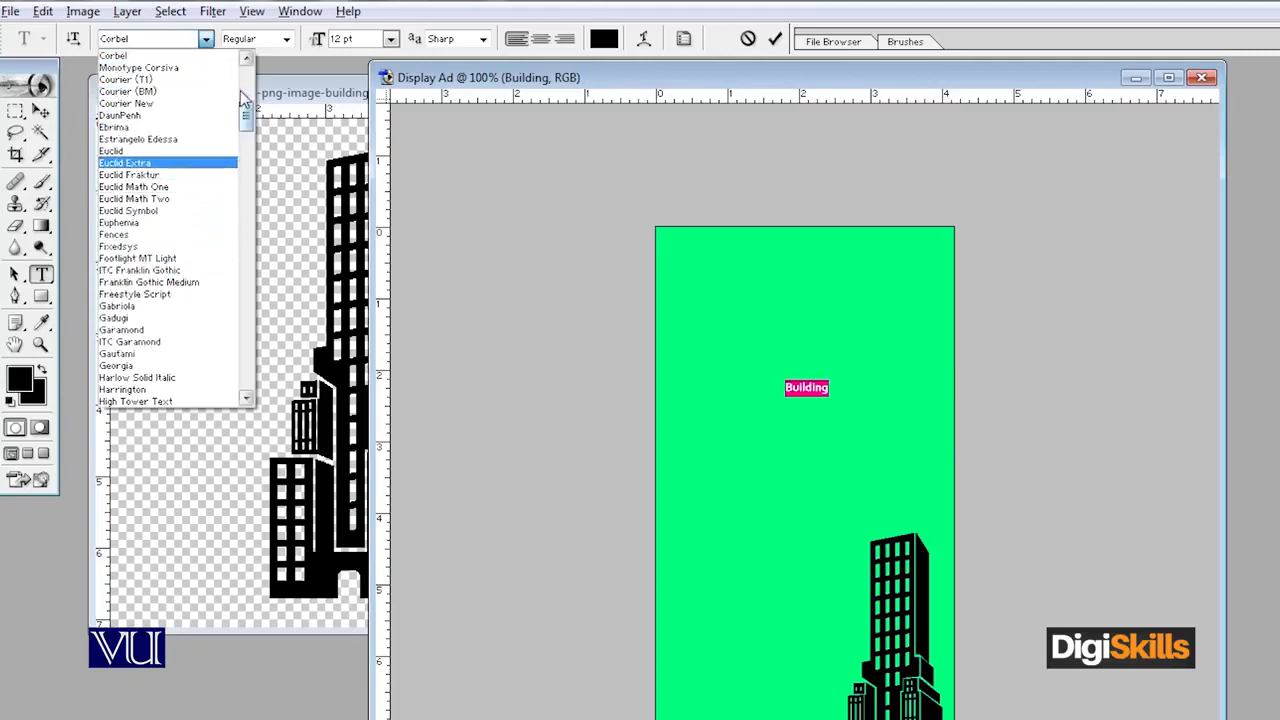
pyautogui.click(195, 80)
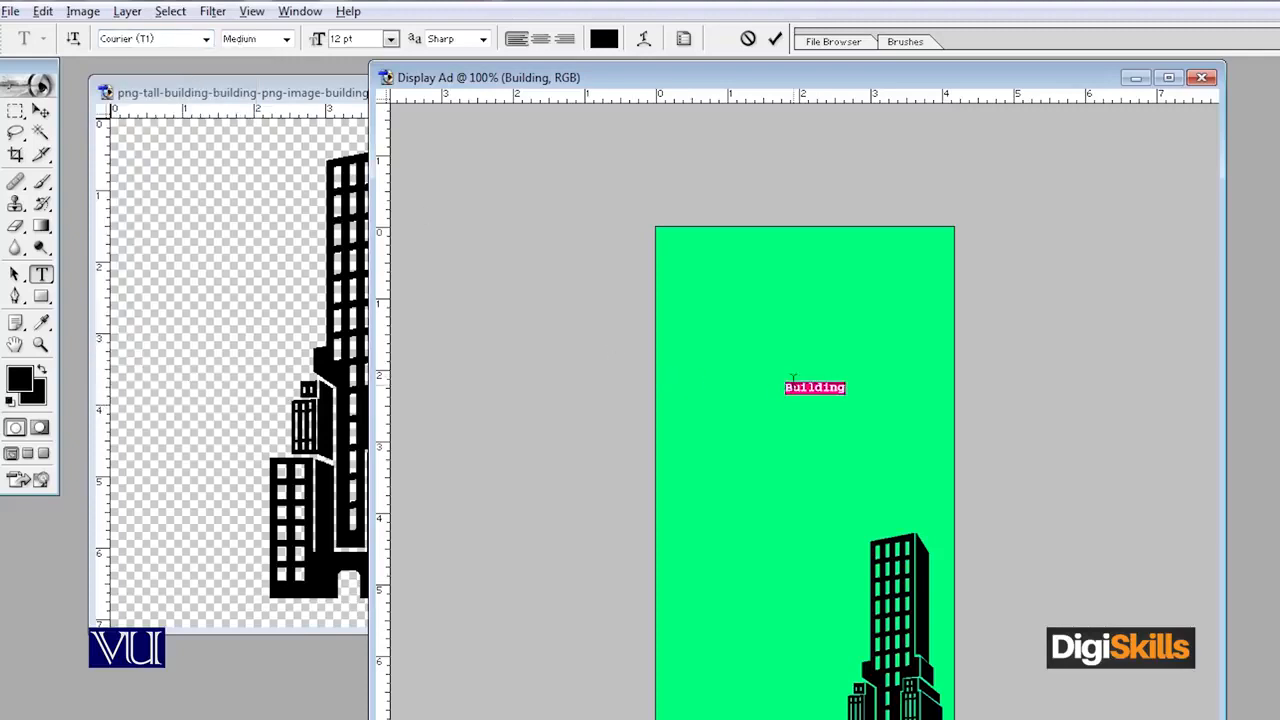
pyautogui.click(391, 39)
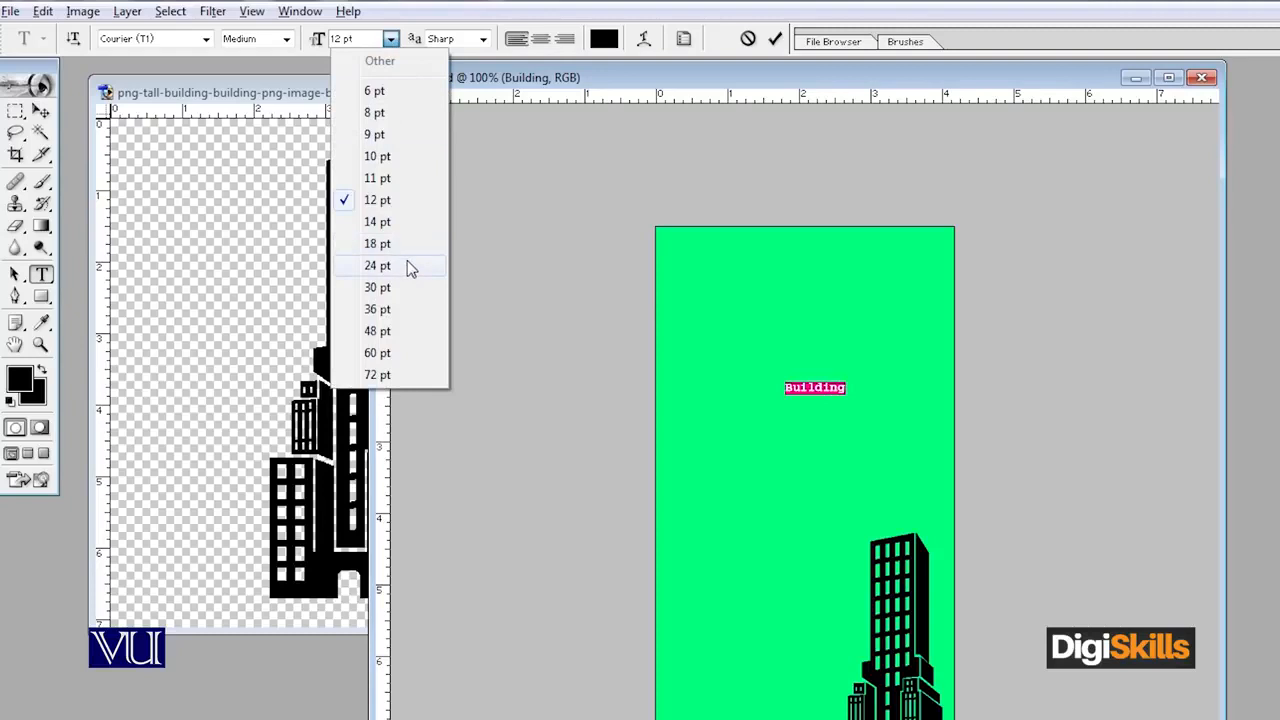
pyautogui.click(378, 265)
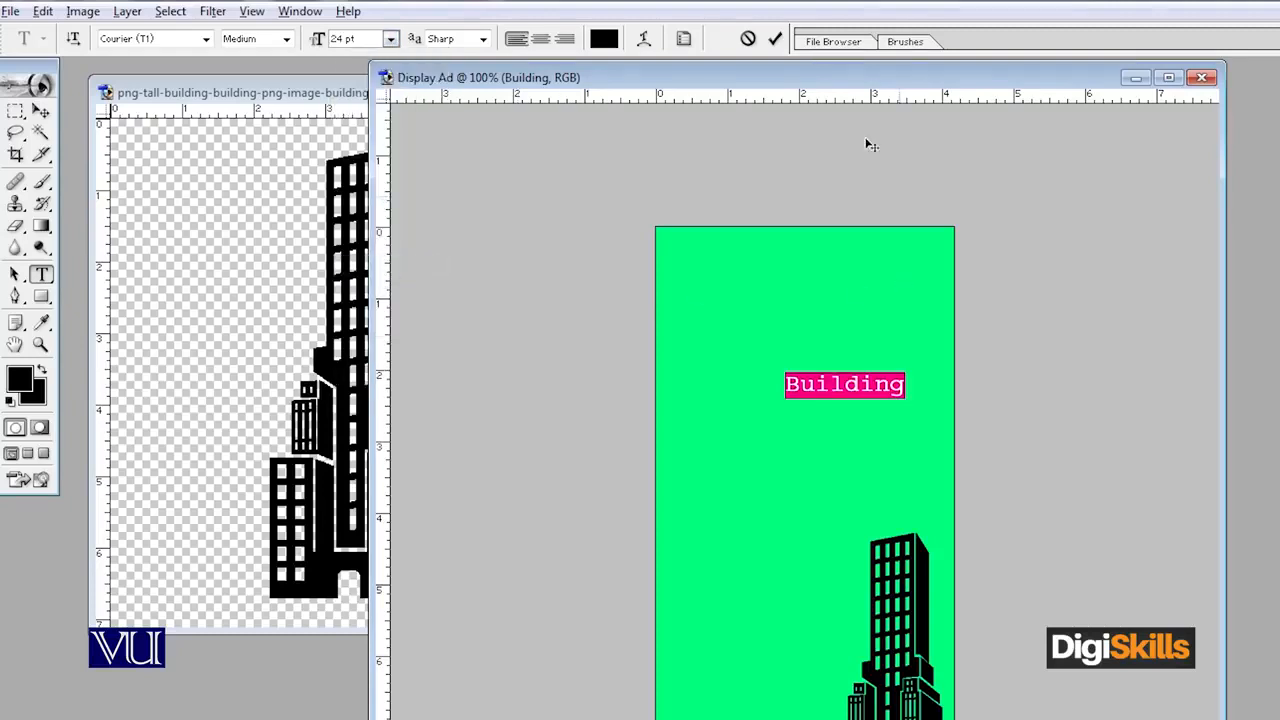
# Recolor the "Building" text to red FF0000 and apply the text edits
pyautogui.click(604, 38)
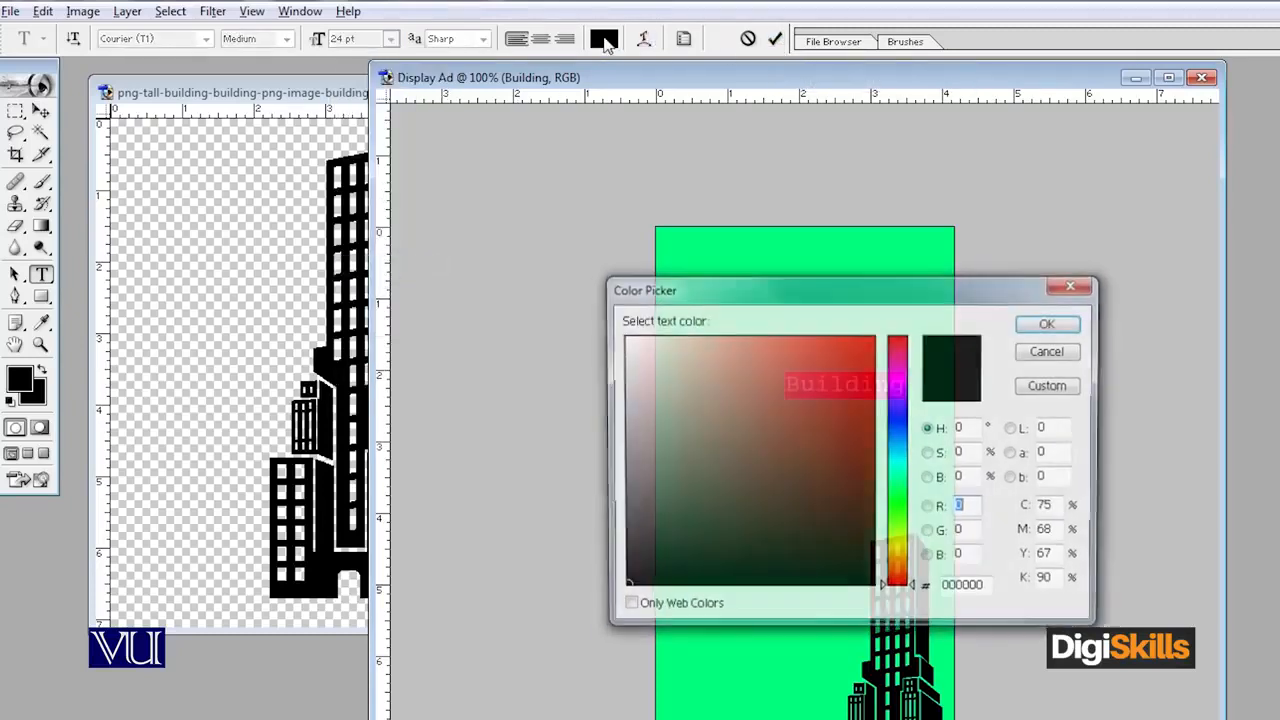
pyautogui.moveTo(789, 390); pyautogui.dragTo(874, 337)
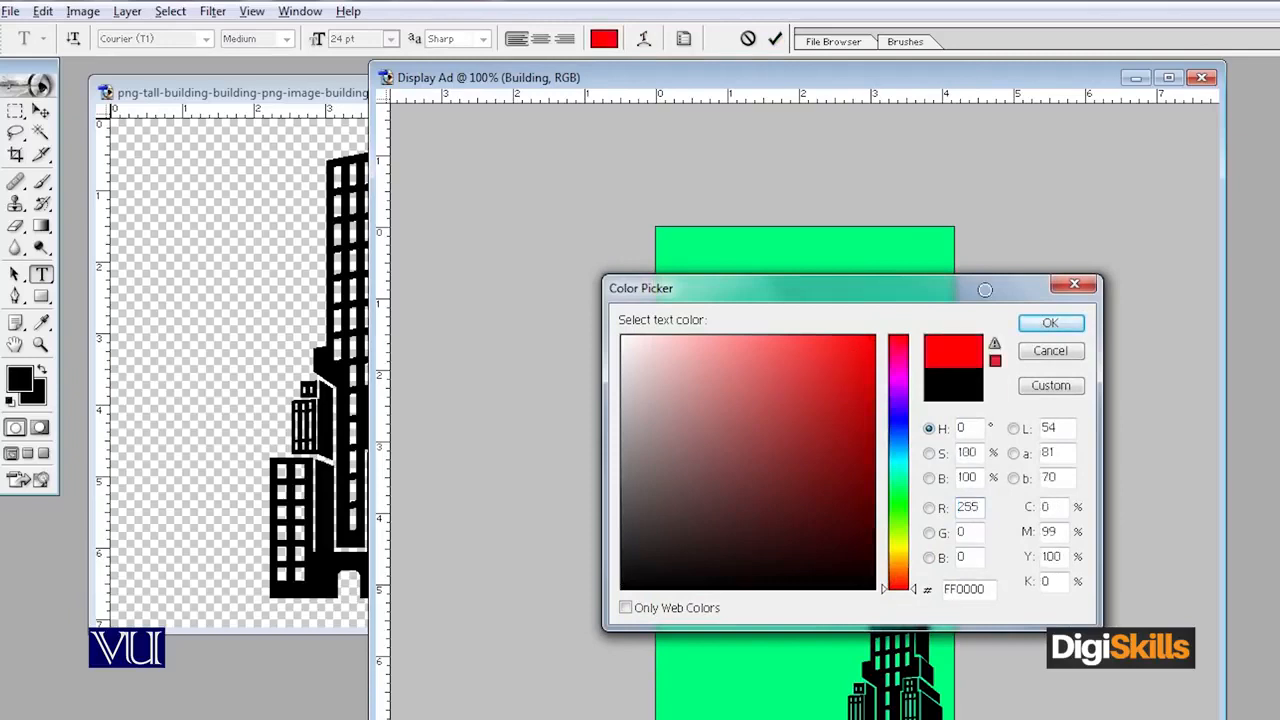
pyautogui.click(1050, 322)
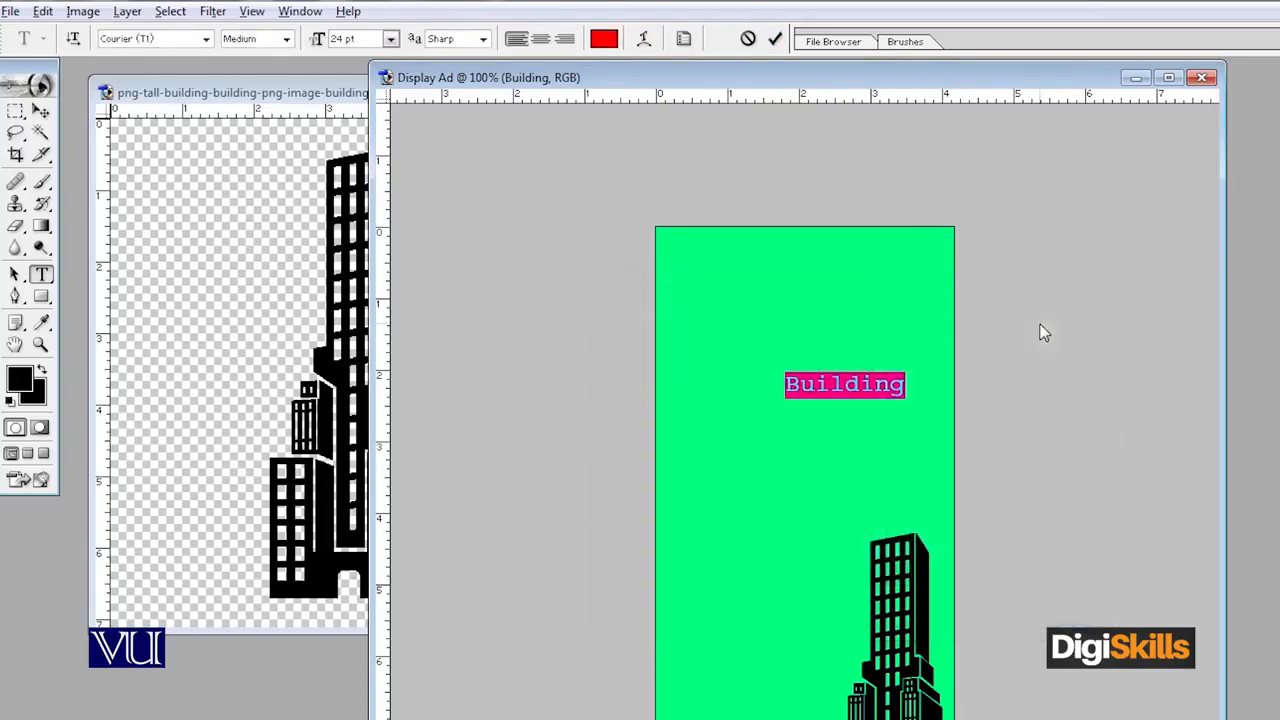
pyautogui.click(775, 39)
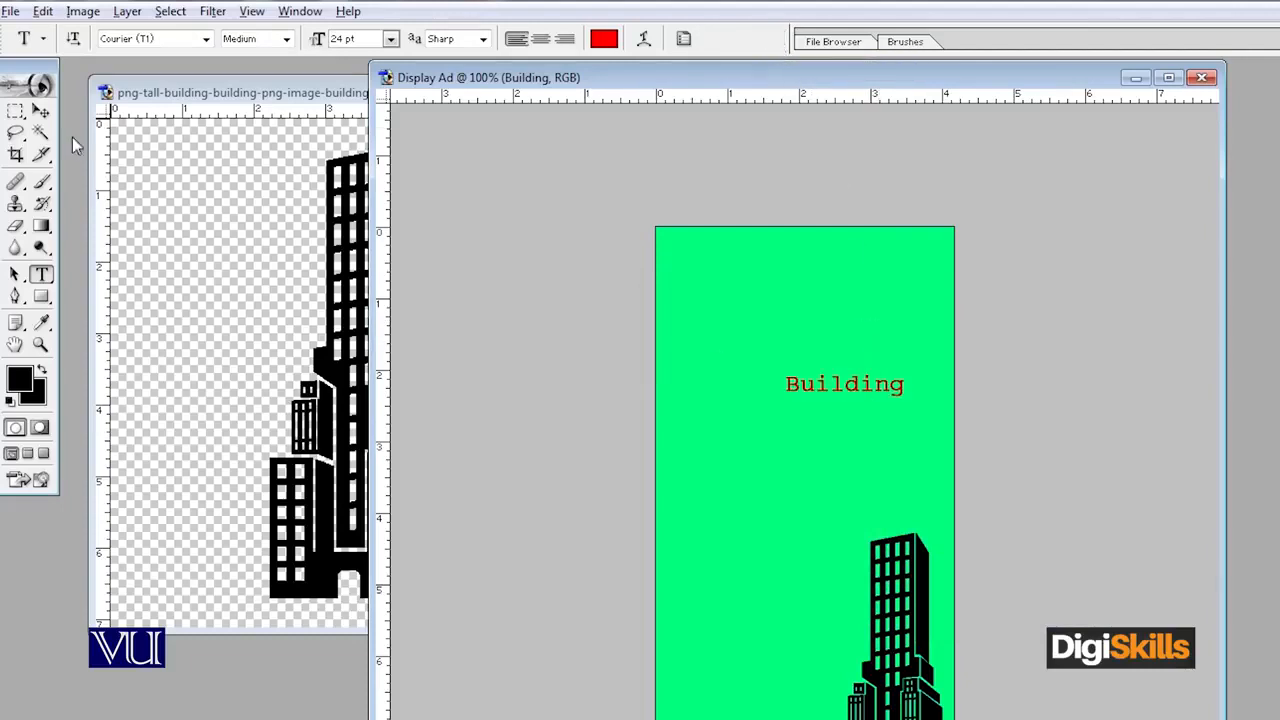
# Move the "Building" text to the canvas's lower-left corner, beside the base of the building image
pyautogui.click(42, 111)
pyautogui.moveTo(848, 393); pyautogui.dragTo(735, 719)
pyautogui.moveTo(330, 622); pyautogui.dragTo(298, 609)
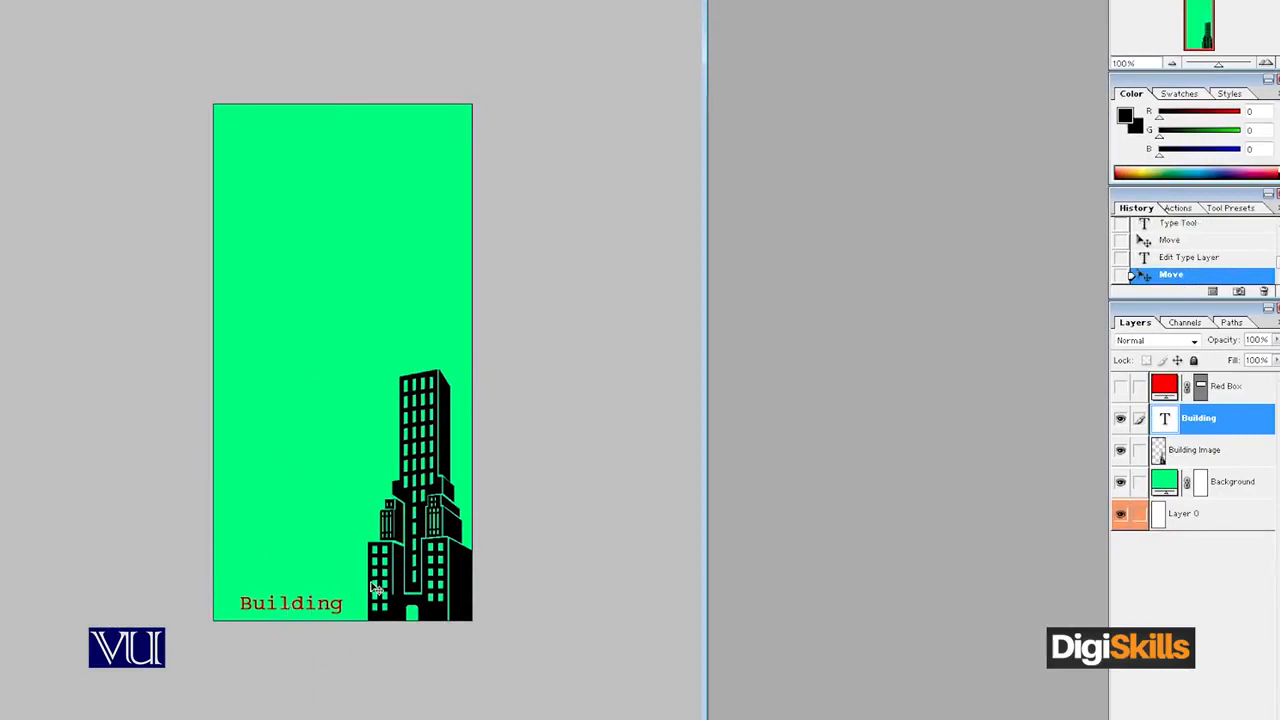